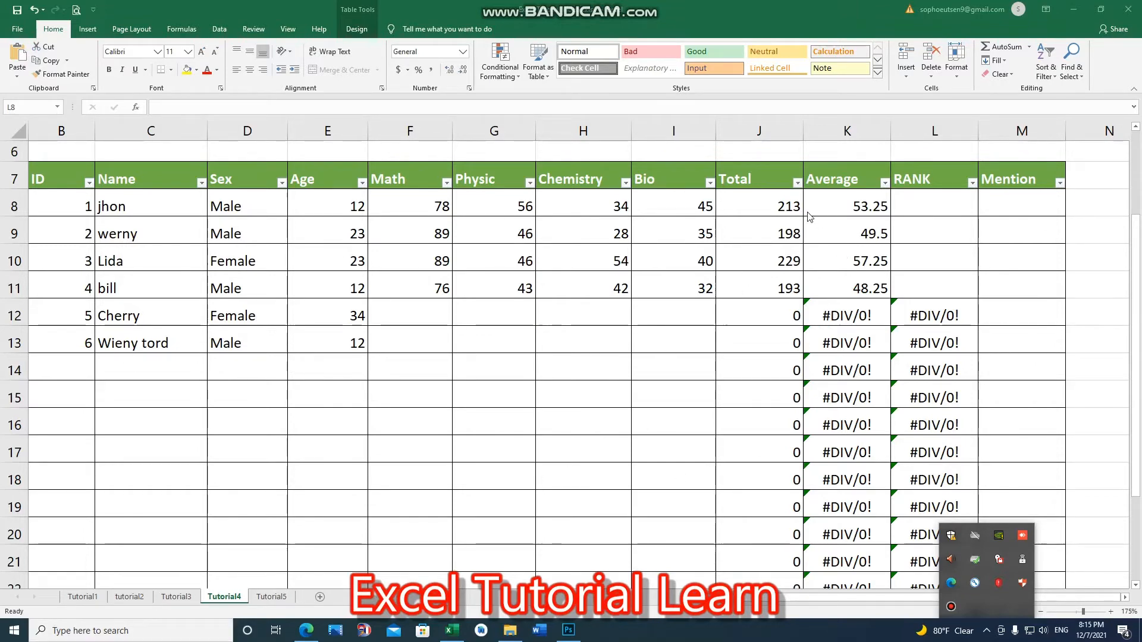
# Step: Inspect the existing SUM formula in the Total column and the AVERAGE formula in the Average column
pyautogui.hotkey('shift', 'Down')
pyautogui.hotkey('shift', 'Down')
pyautogui.hotkey('shift', 'Down')
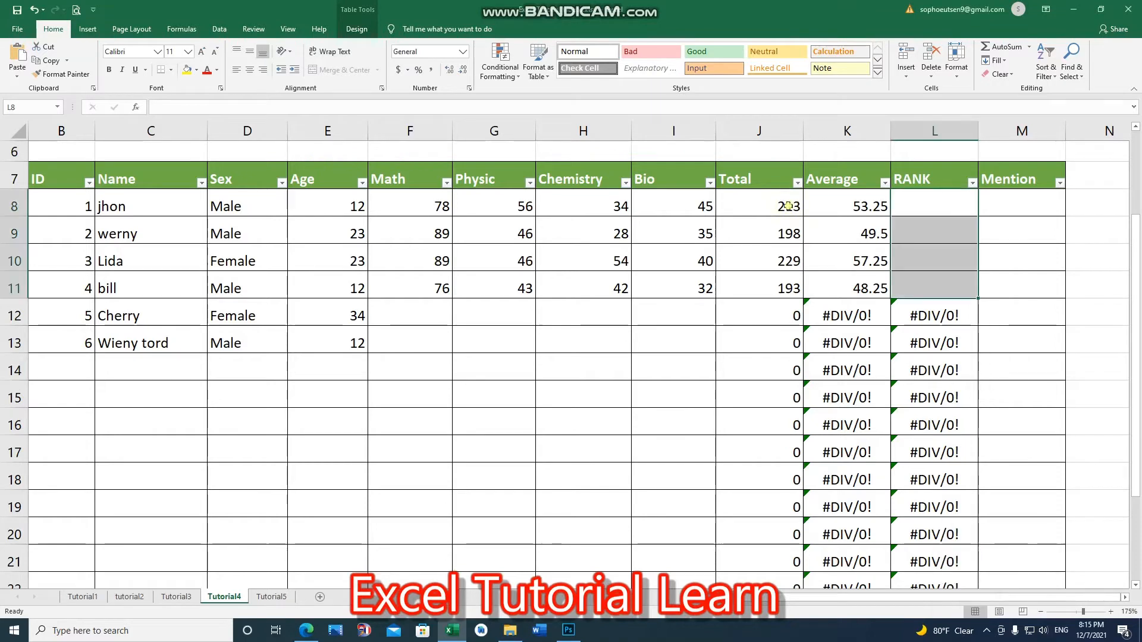
pyautogui.doubleClick(788, 207)
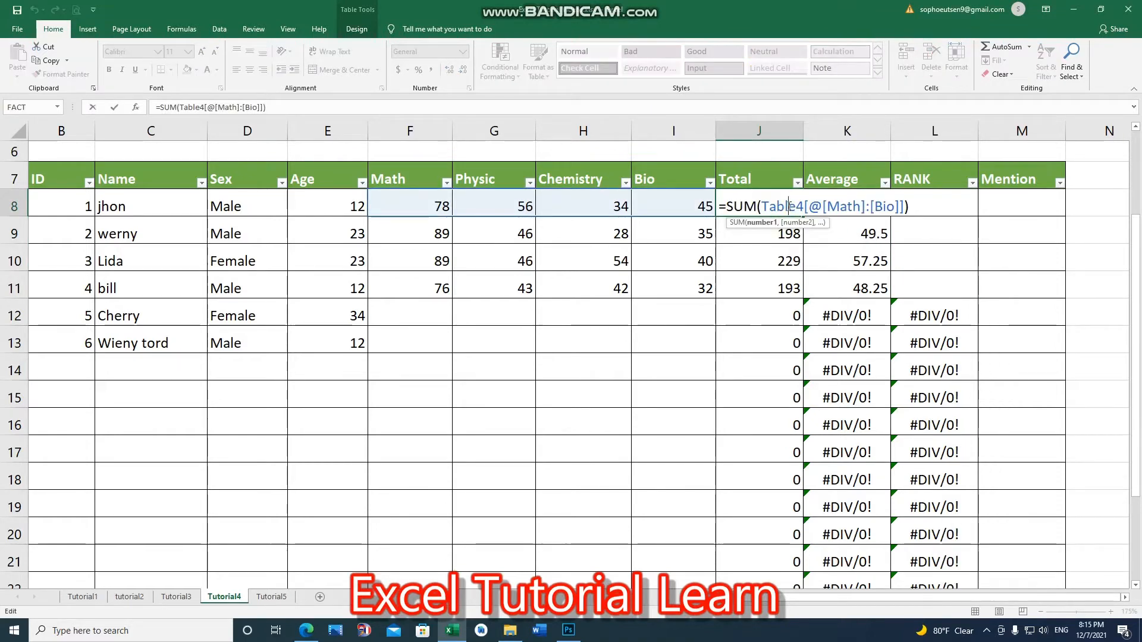
pyautogui.press('Return')
pyautogui.doubleClick(847, 206)
pyautogui.press('Return')
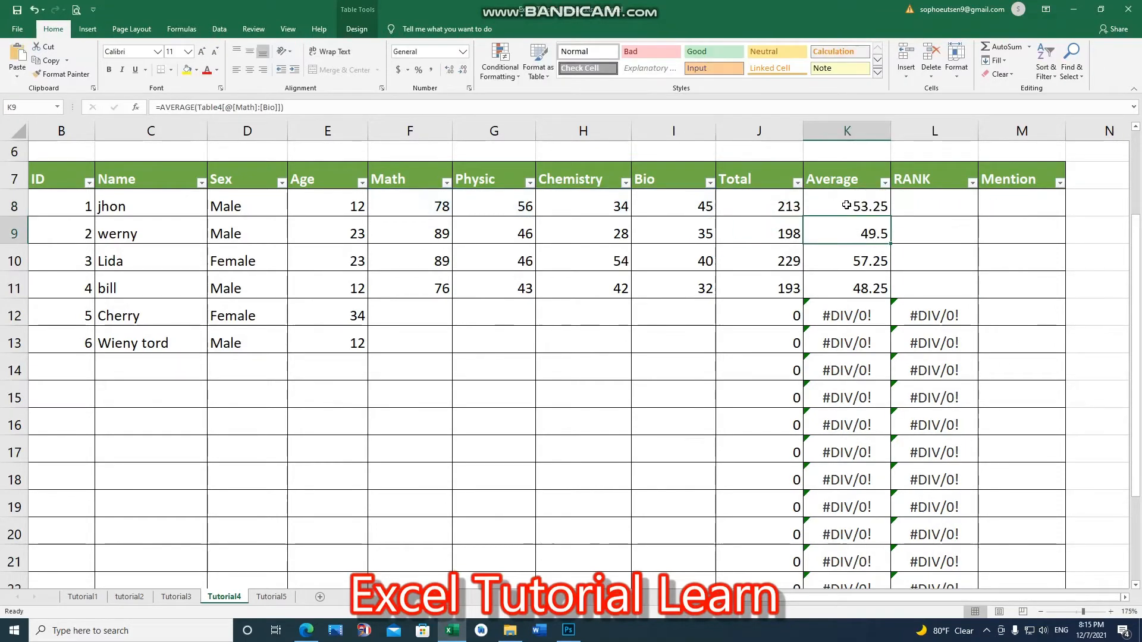
pyautogui.click(775, 206)
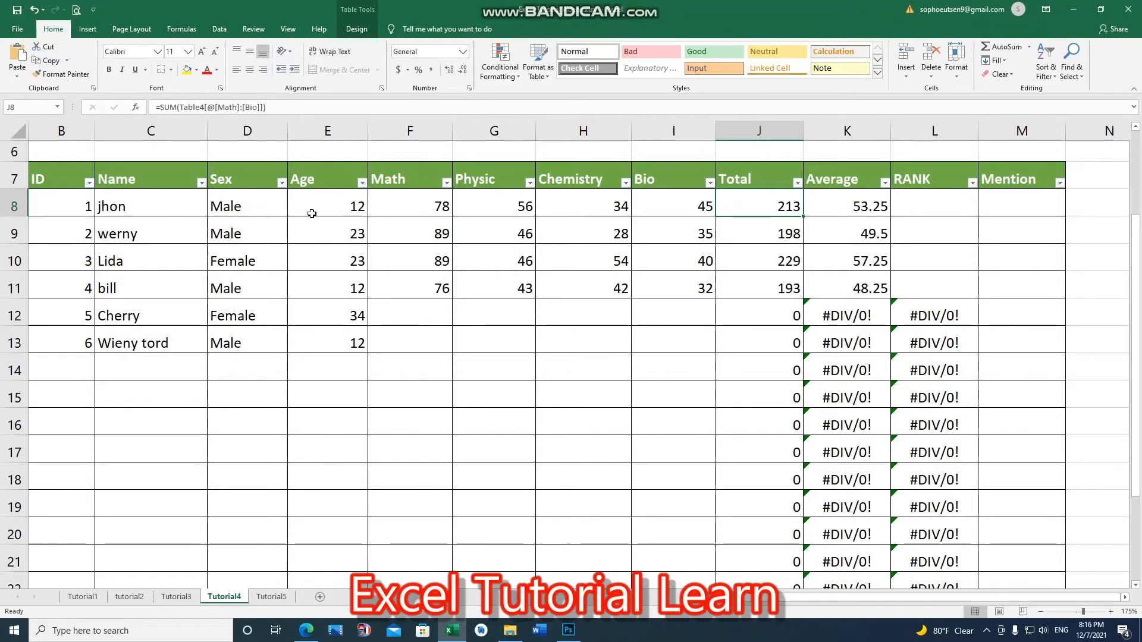
pyautogui.click(877, 206)
pyautogui.doubleClick(877, 206)
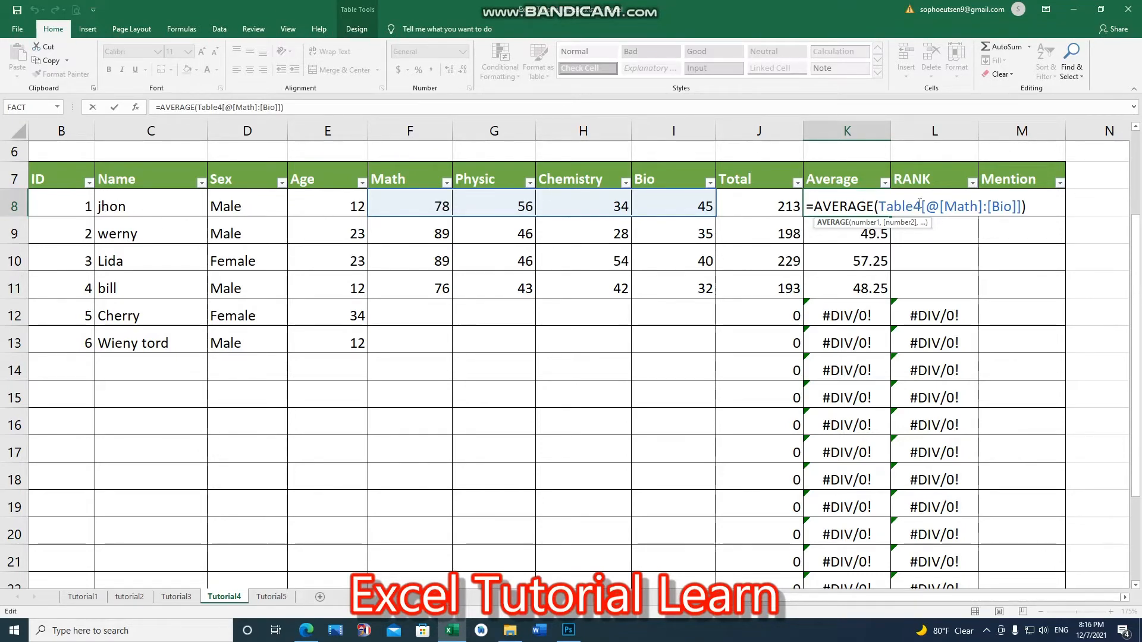
pyautogui.press('Return')
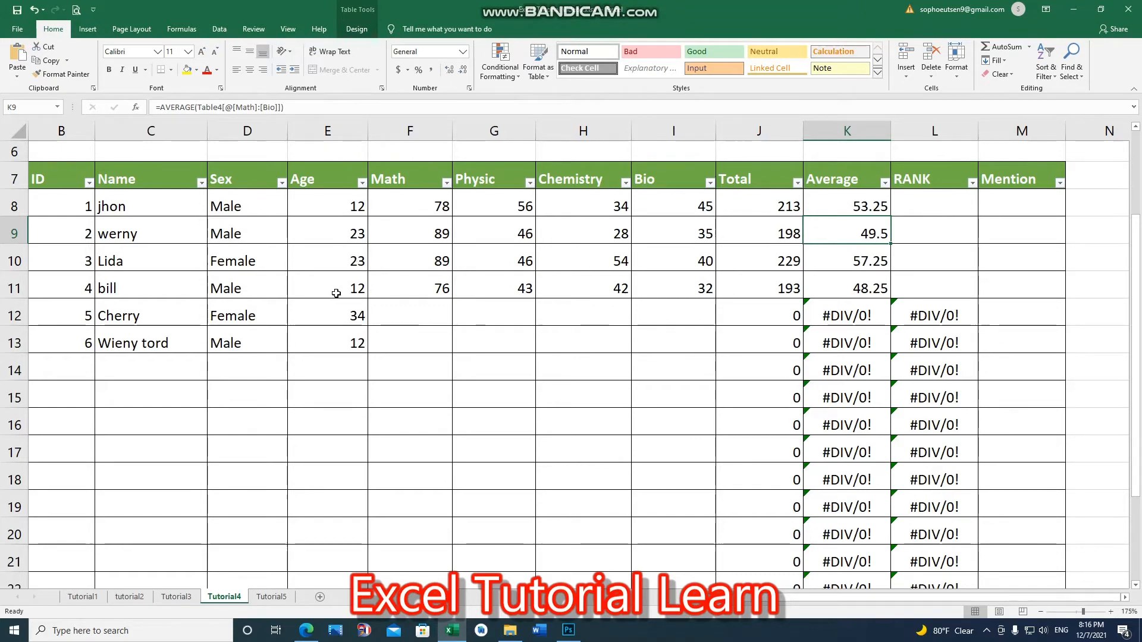
pyautogui.scroll(1, 399, 433)
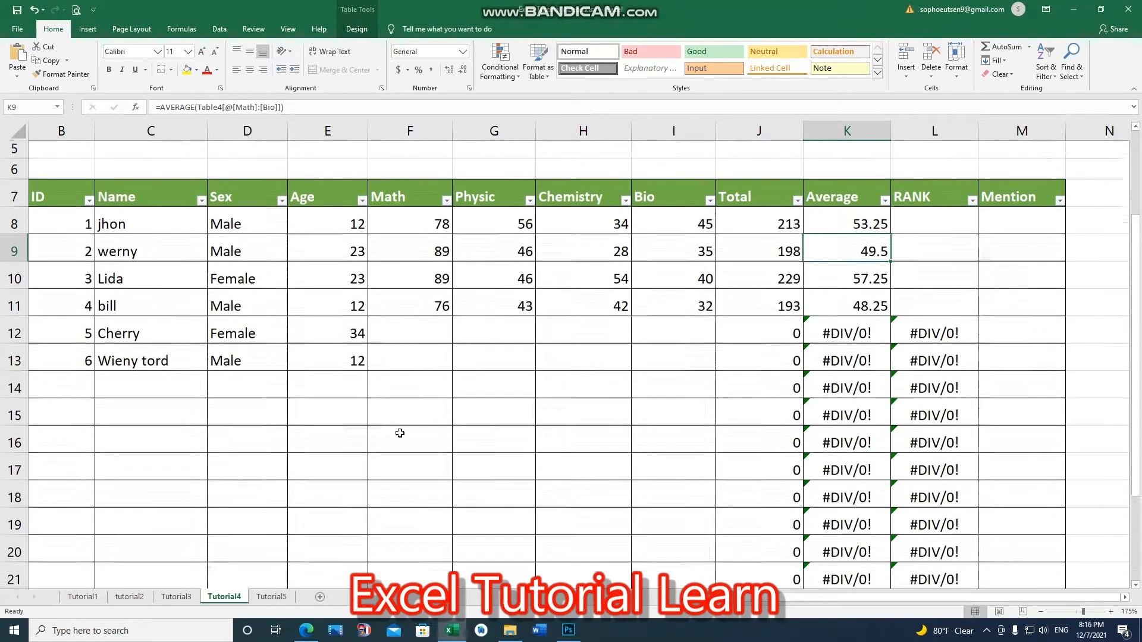
pyautogui.scroll(2, 399, 433)
pyautogui.scroll(-1, 548, 390)
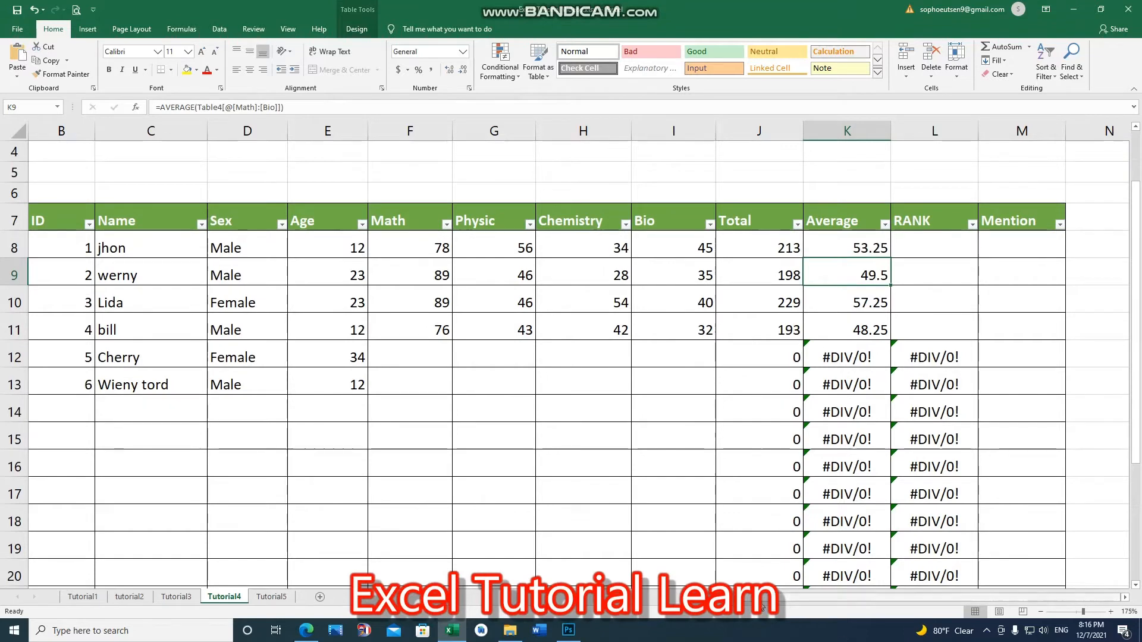
pyautogui.hscroll(-1, 762, 607)
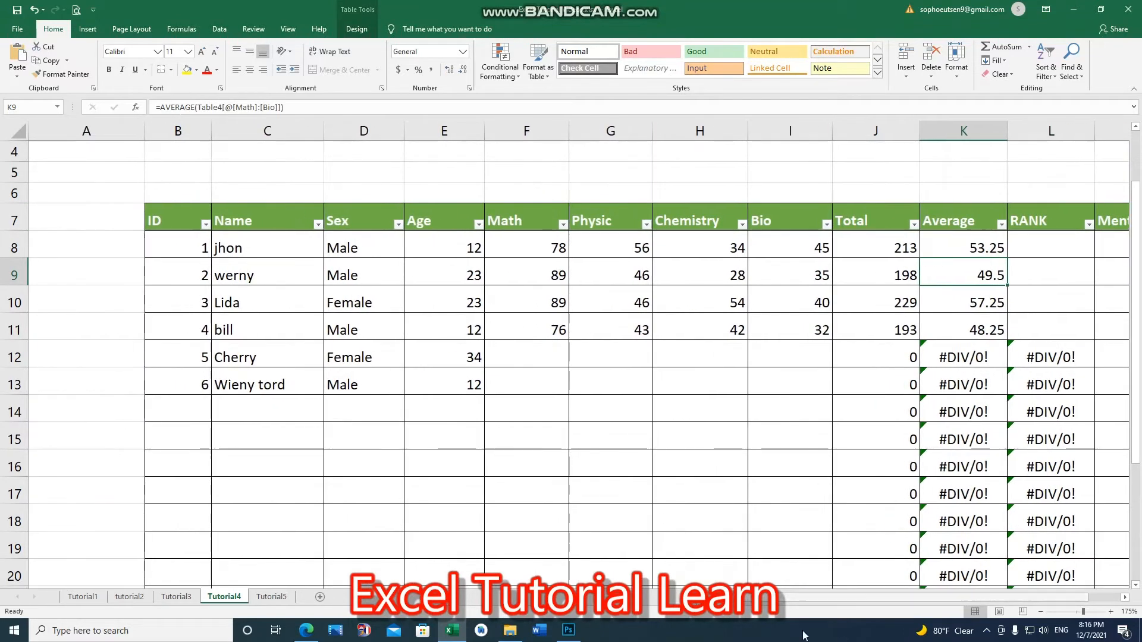
pyautogui.click(1125, 597)
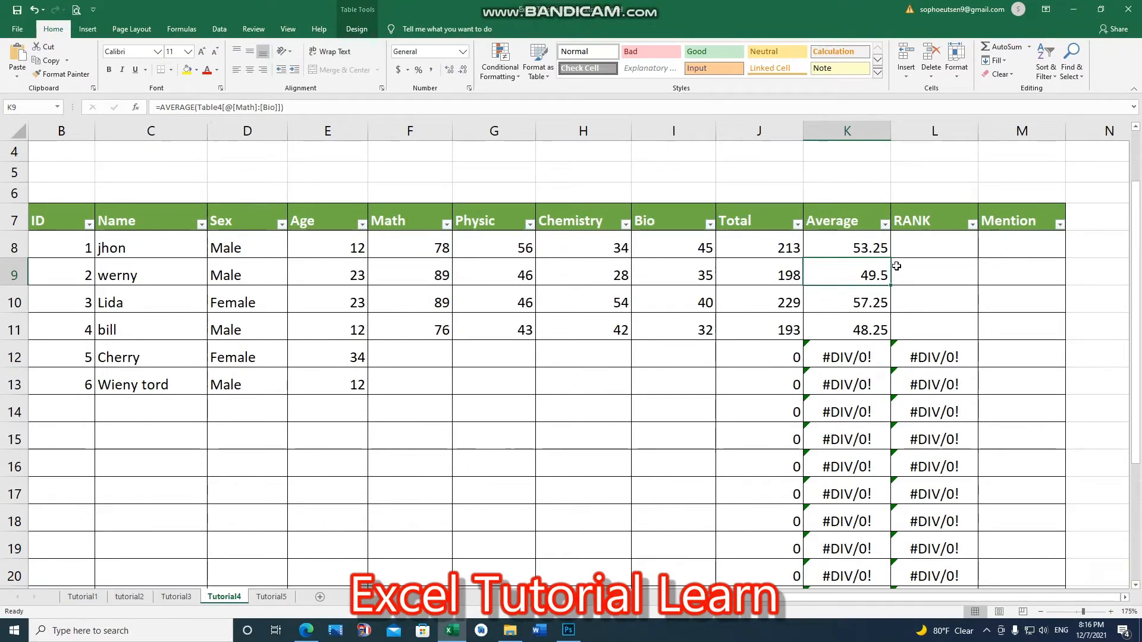
pyautogui.click(934, 241)
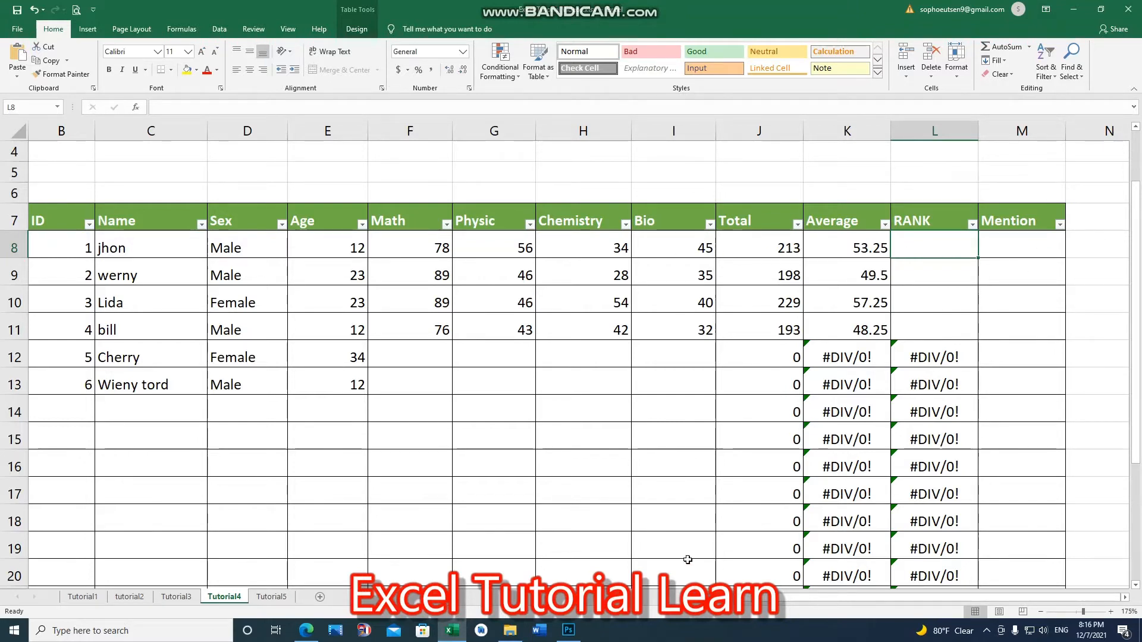
pyautogui.click(1024, 254)
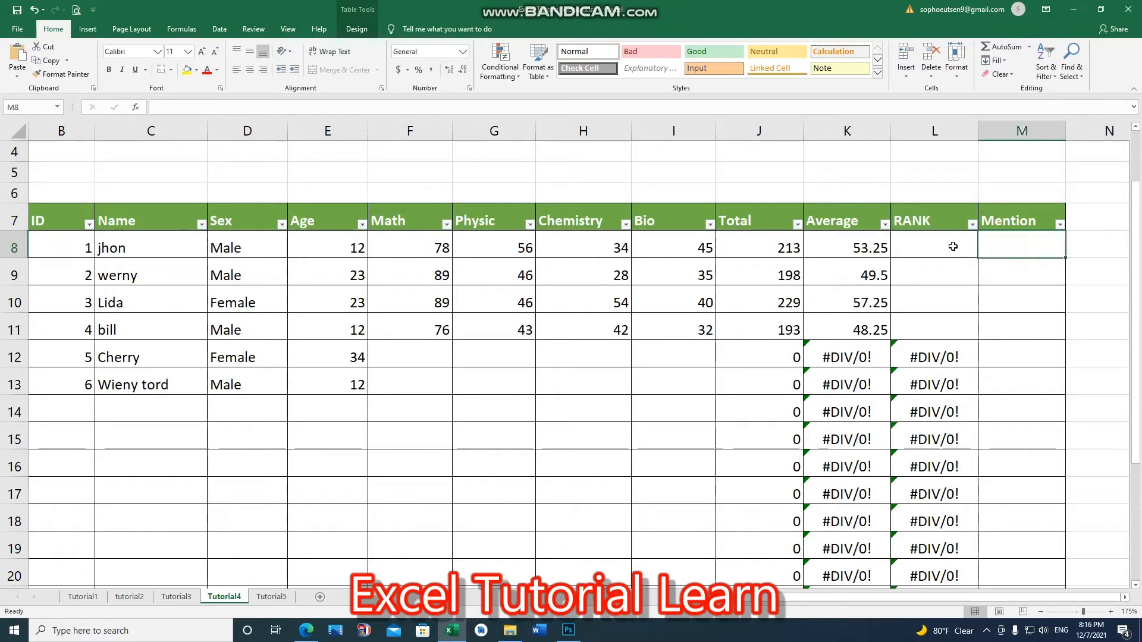
pyautogui.click(947, 245)
pyautogui.hscroll(-1, 746, 600)
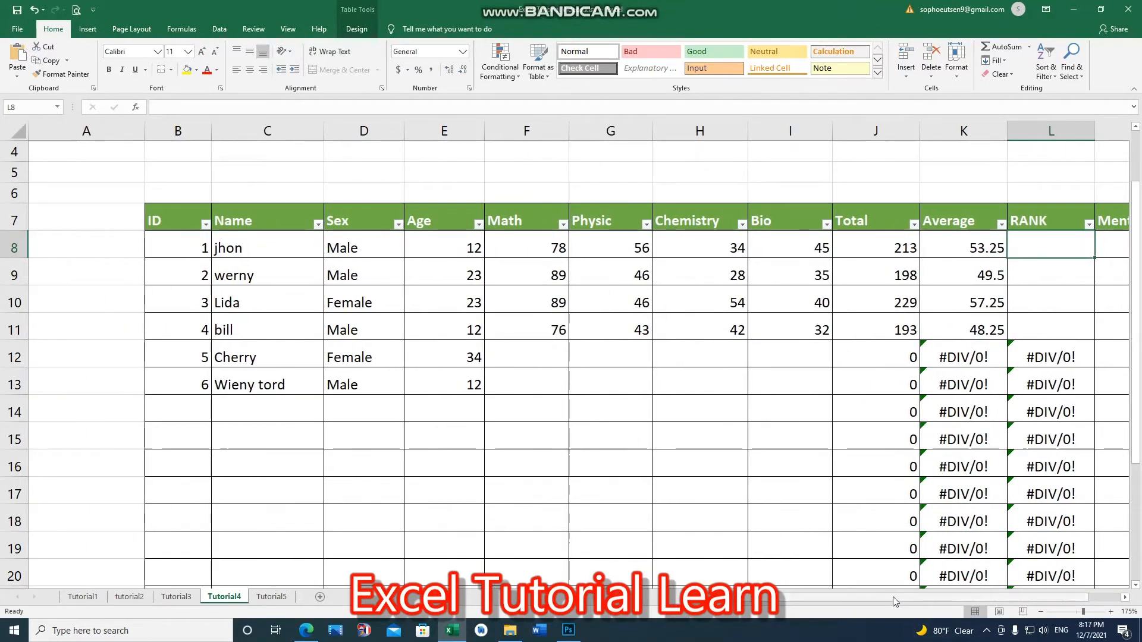
pyautogui.moveTo(945, 597)
pyautogui.mouseDown()
pyautogui.moveTo(956, 601)
pyautogui.moveTo(924, 601)
pyautogui.mouseUp()
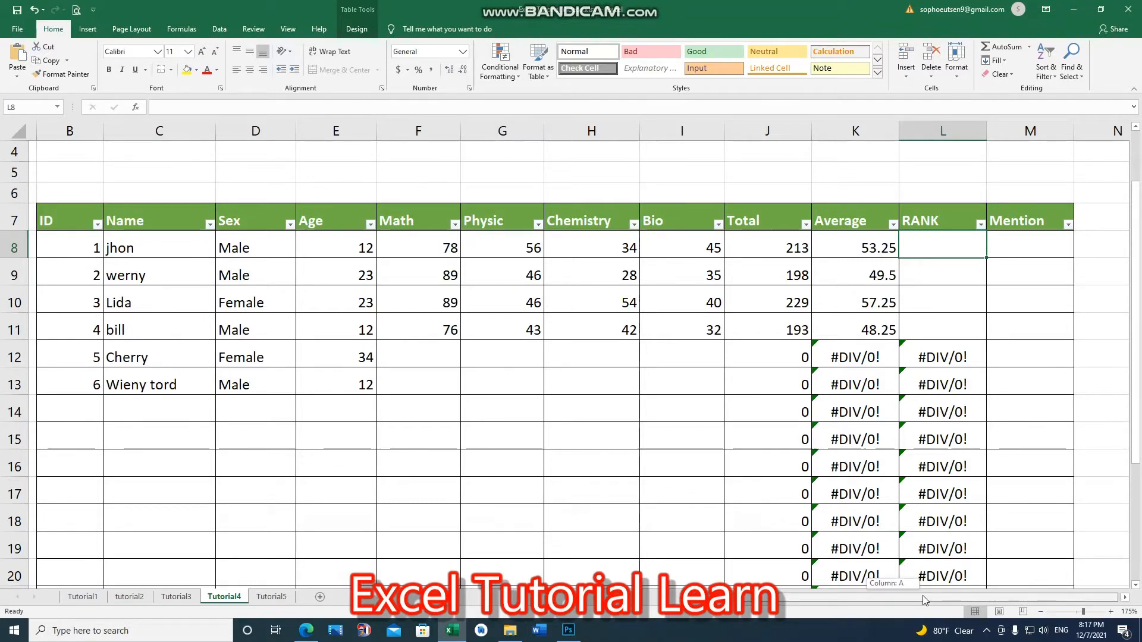
pyautogui.moveTo(924, 601); pyautogui.dragTo(922, 595)
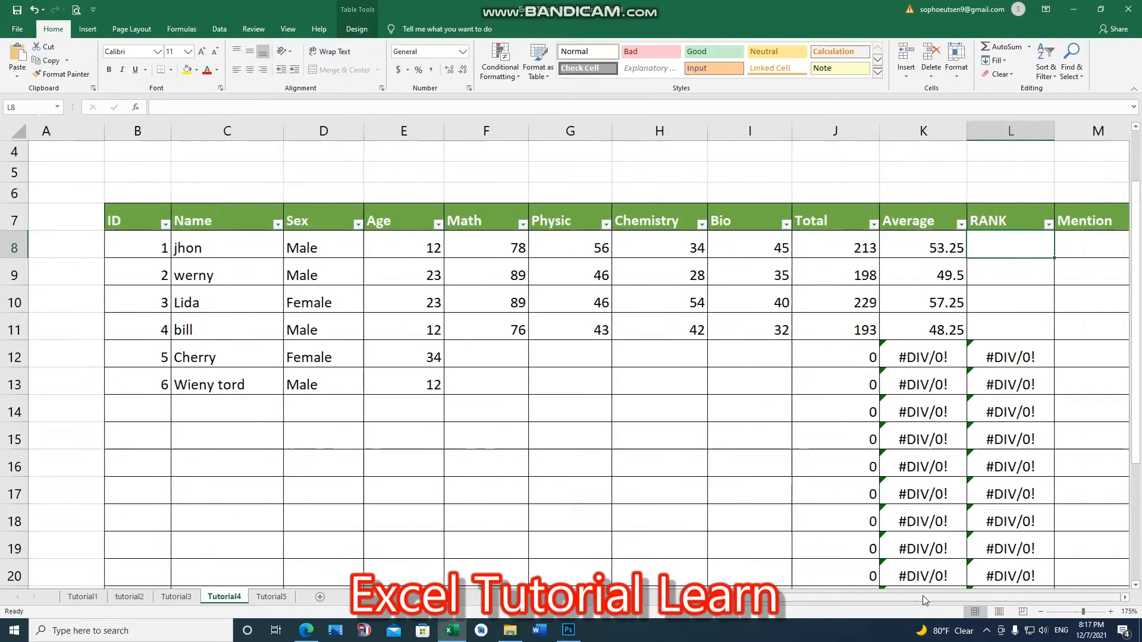
pyautogui.click(1127, 601)
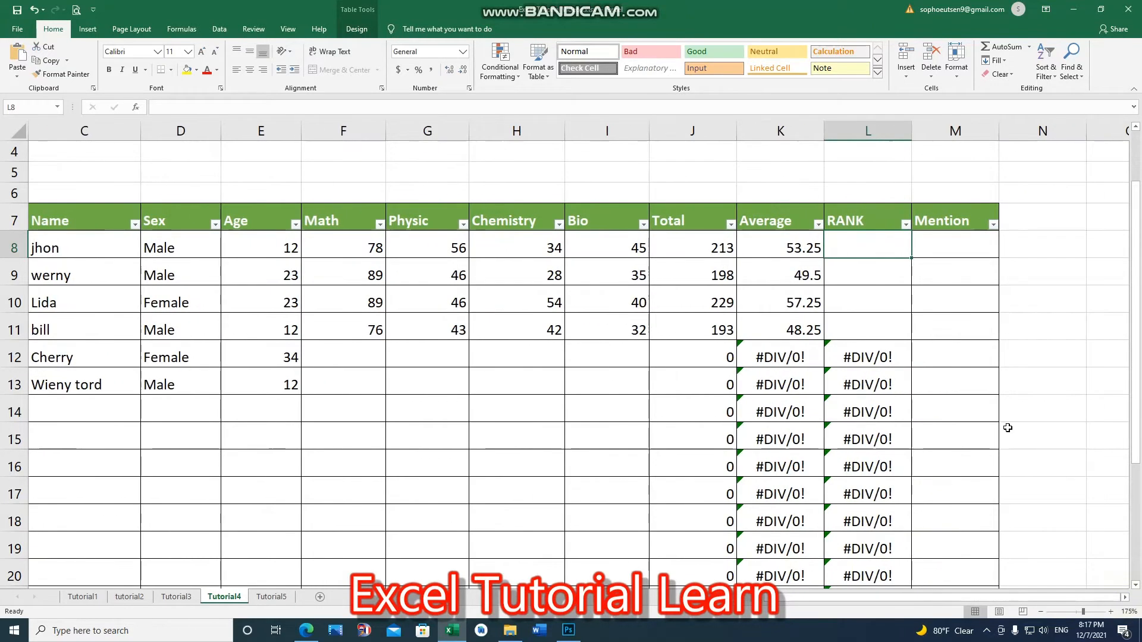
# Step: Start a RANK function in jhon's RANK cell
pyautogui.click(866, 264)
pyautogui.click(865, 249)
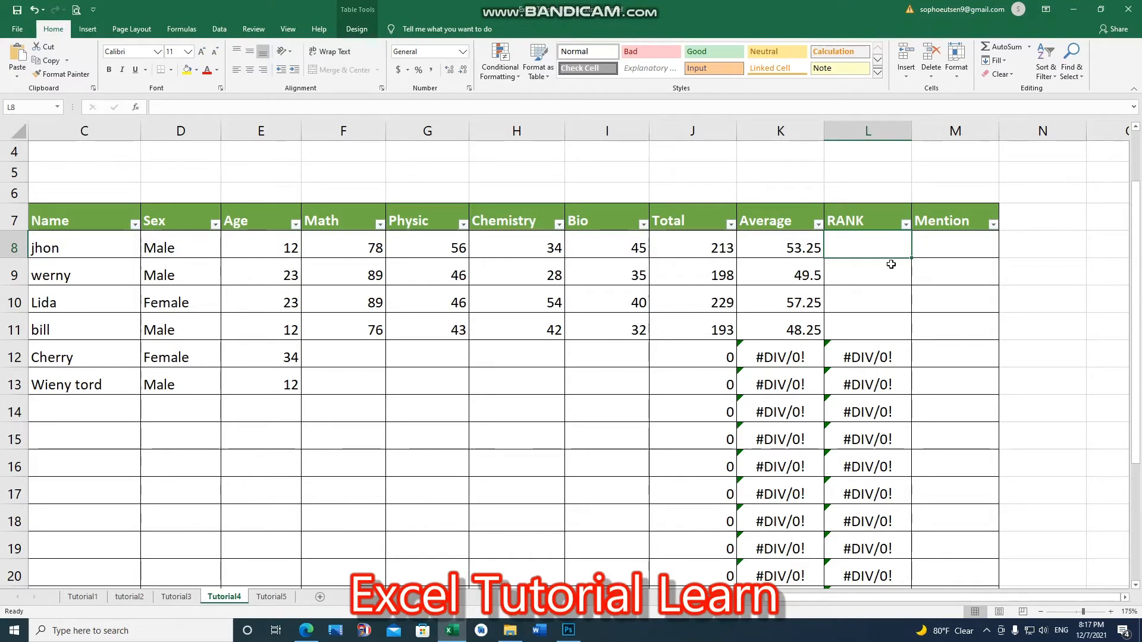
pyautogui.click(870, 271)
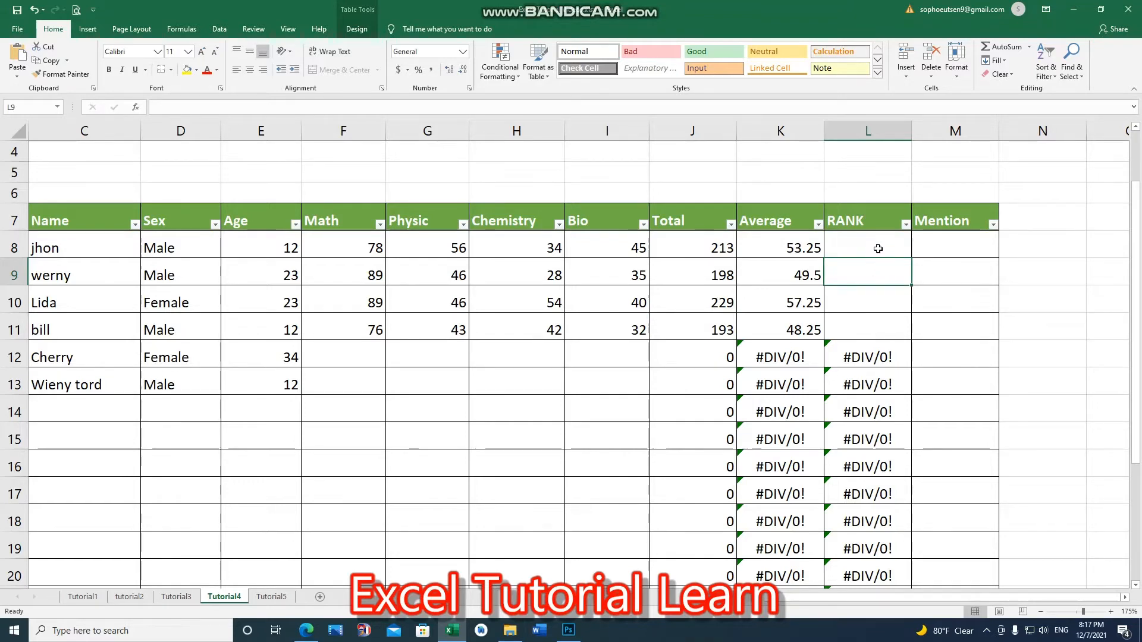
pyautogui.click(873, 306)
pyautogui.click(874, 242)
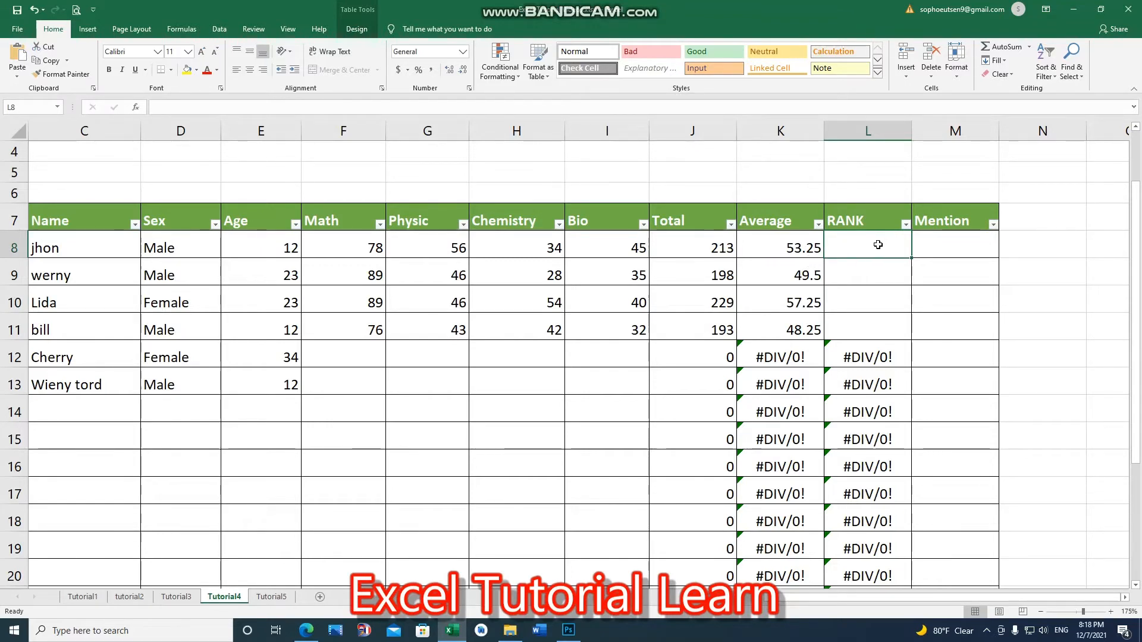
pyautogui.write('=')
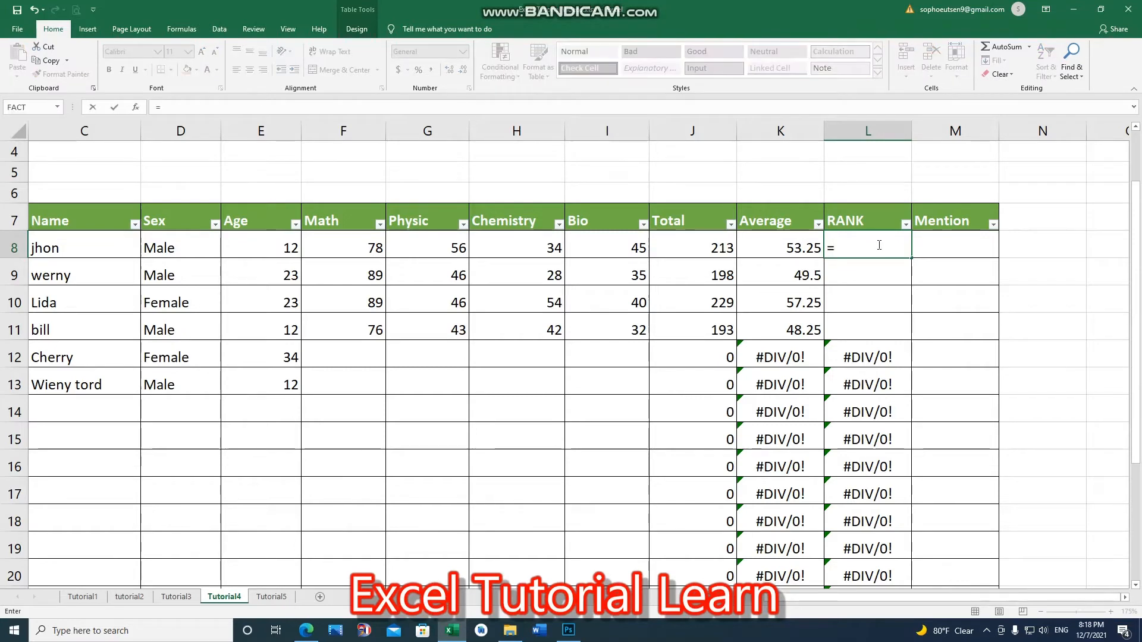
pyautogui.write('rank')
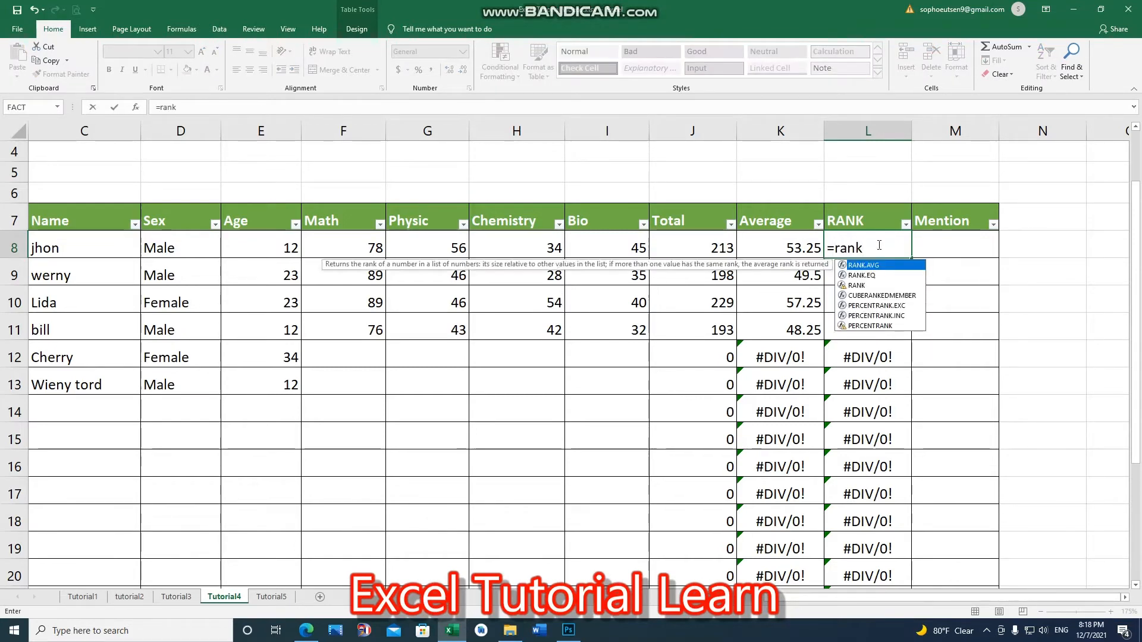
pyautogui.click(864, 289)
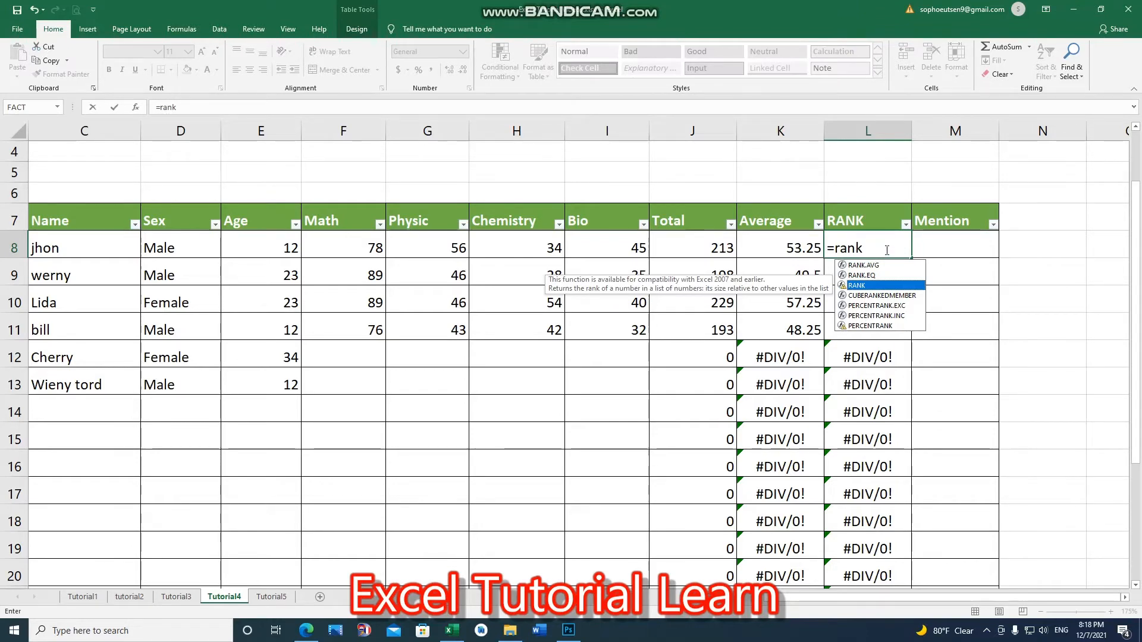
pyautogui.press('Tab')
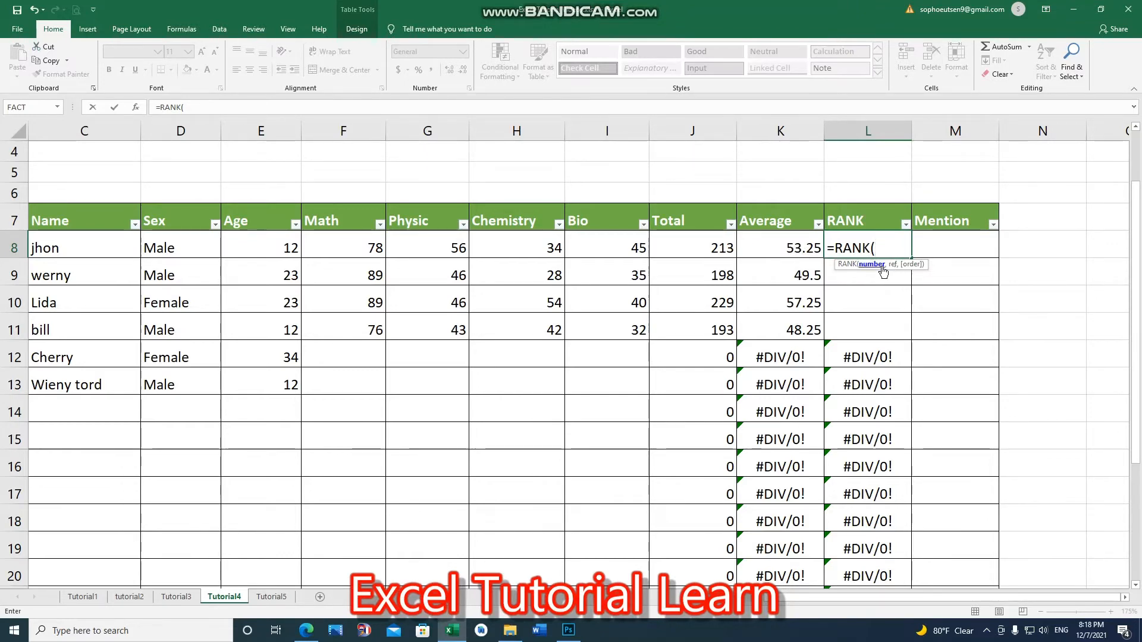
pyautogui.click(801, 247)
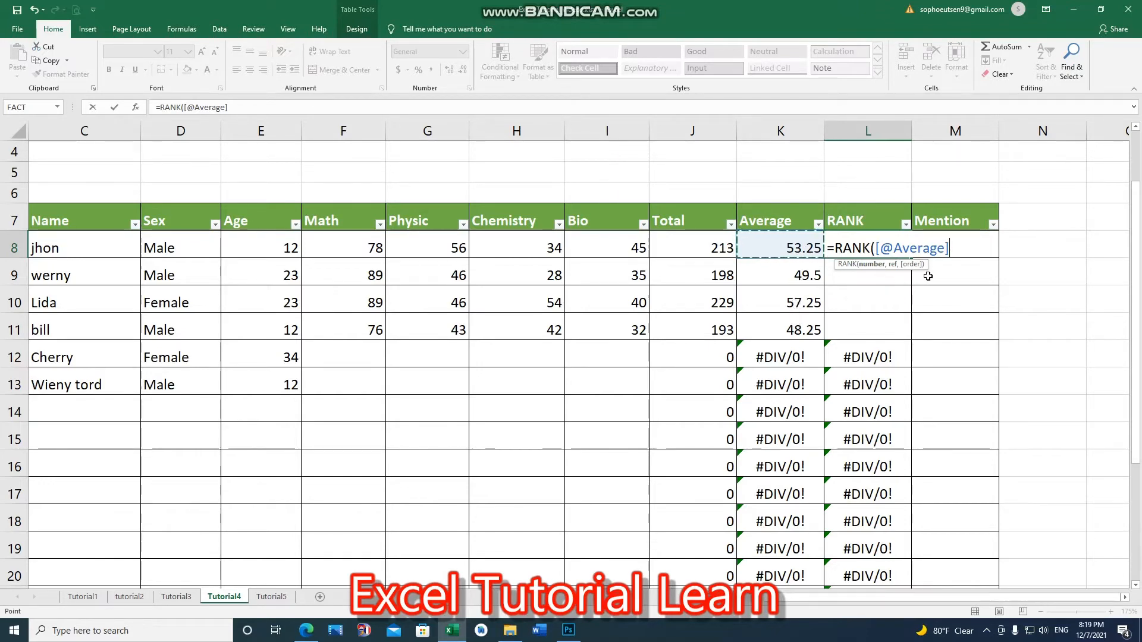
pyautogui.write(',')
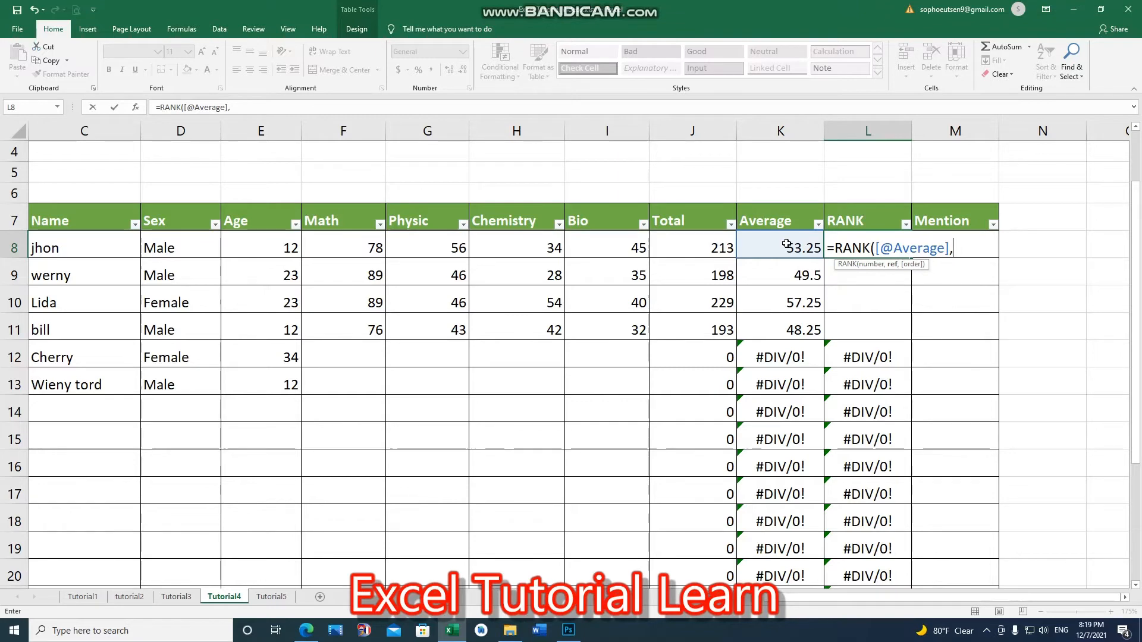
pyautogui.moveTo(786, 243); pyautogui.dragTo(794, 315)
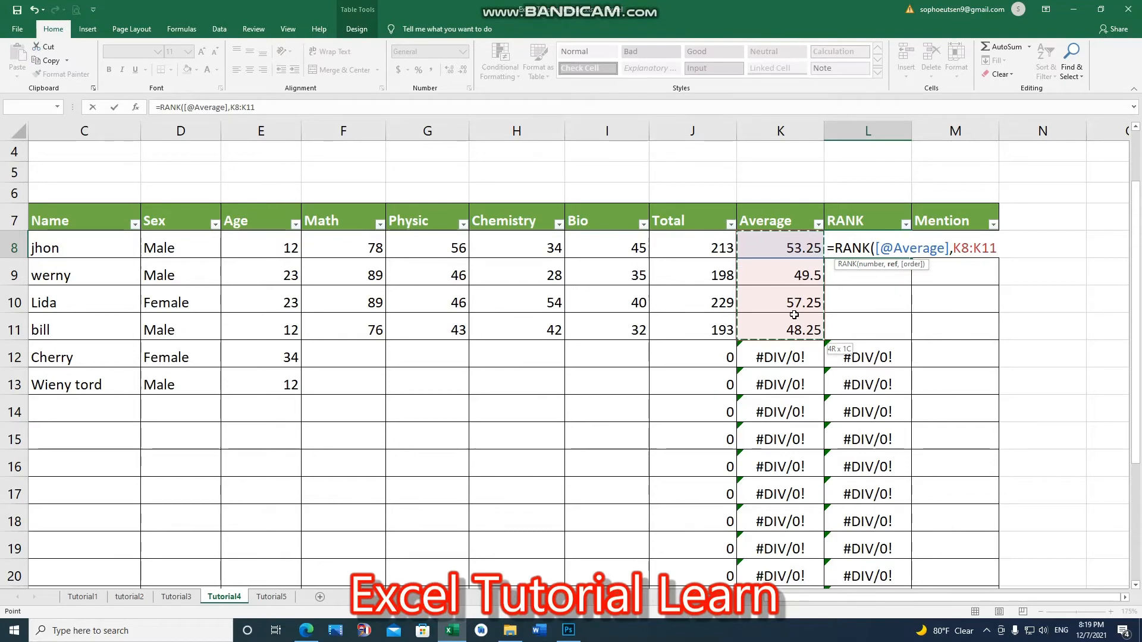
pyautogui.moveTo(793, 315); pyautogui.dragTo(793, 315)
pyautogui.moveTo(953, 248); pyautogui.dragTo(1000, 249)
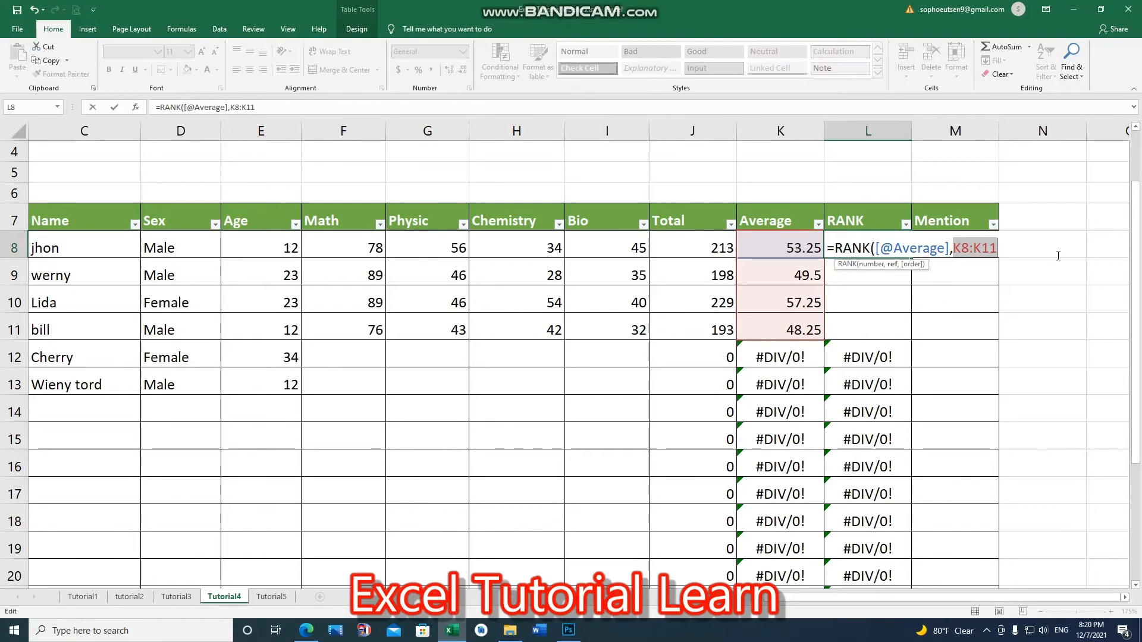
pyautogui.press('F4')
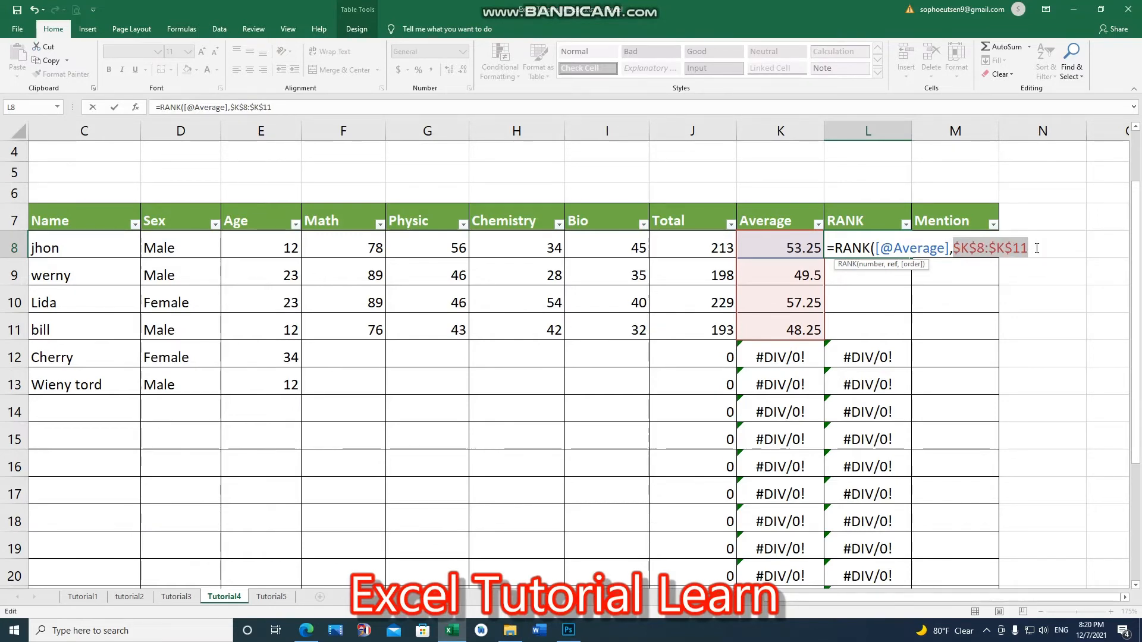
pyautogui.click(1036, 248)
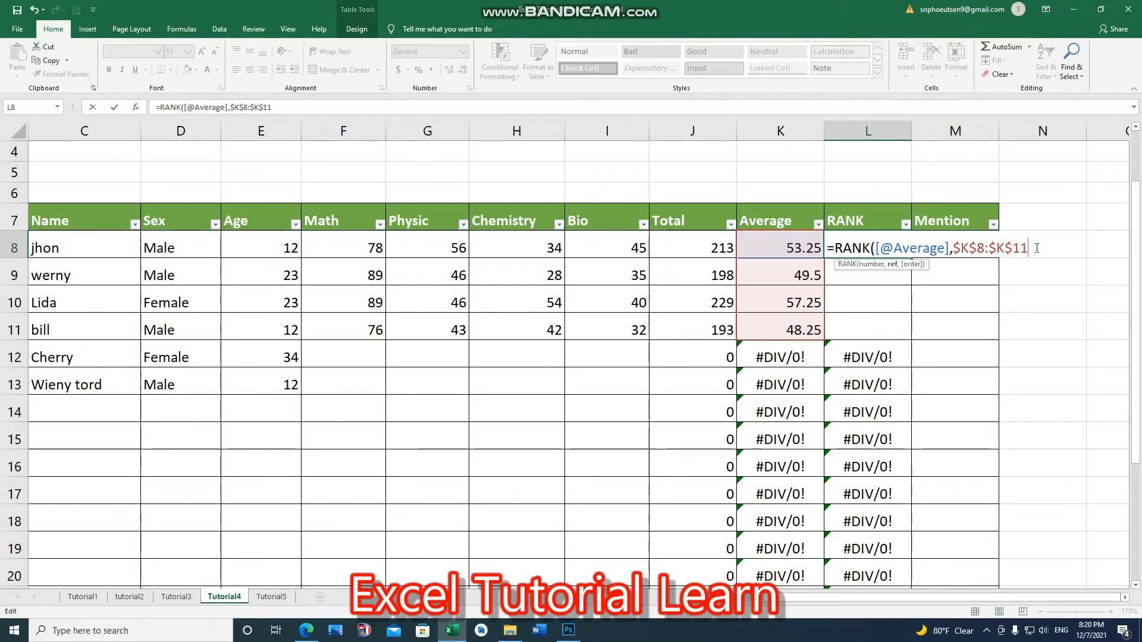
pyautogui.write(')')
pyautogui.press('Return')
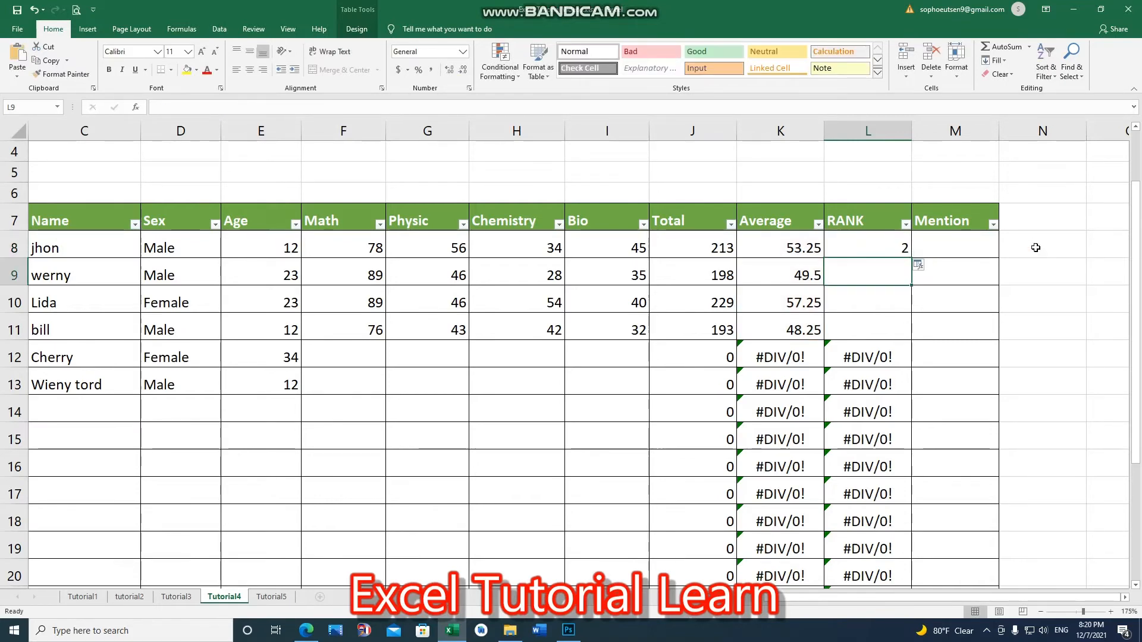
# Step: Fill the RANK formula down to the other three students' RANK cells
pyautogui.click(906, 246)
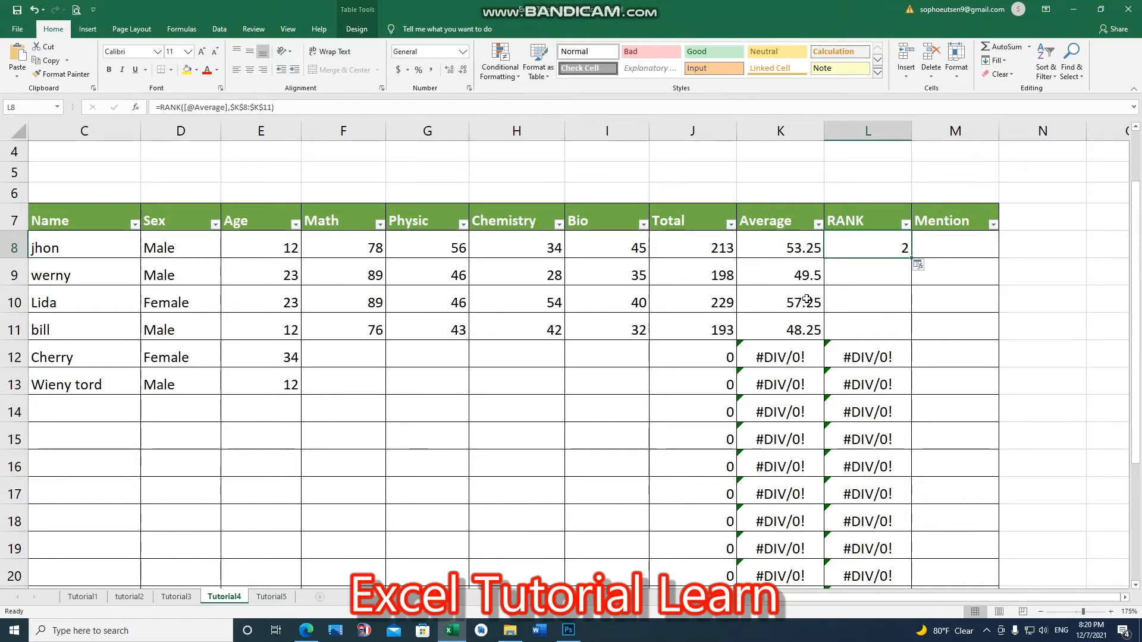
pyautogui.moveTo(911, 265); pyautogui.dragTo(914, 333)
pyautogui.click(902, 252)
# Step: Check the copied RANK formulas and the first student's row
pyautogui.moveTo(779, 127); pyautogui.dragTo(779, 125)
pyautogui.click(877, 330)
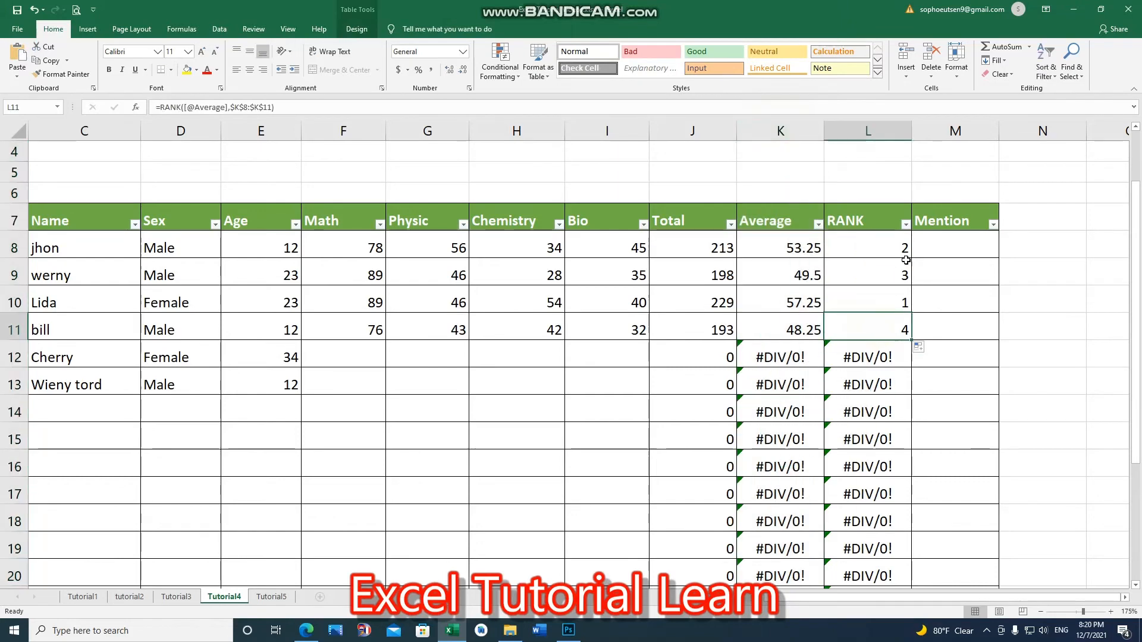
pyautogui.click(867, 247)
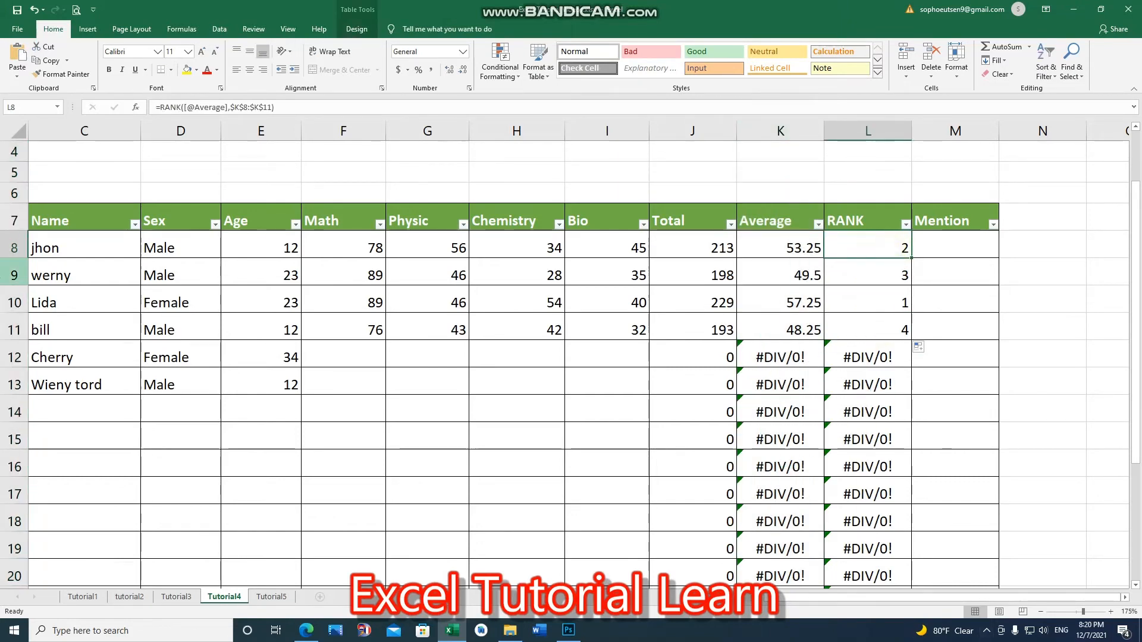
pyautogui.click(14, 248)
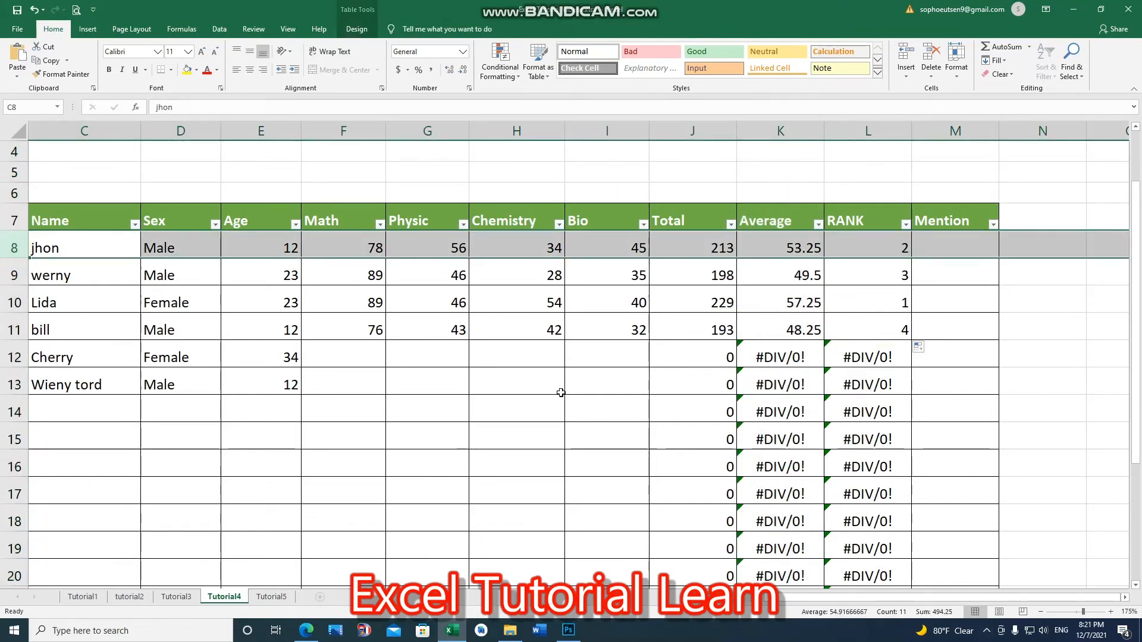
# Step: Open jhon's Average cell to inspect its AVERAGE formula, then leave it unchanged
pyautogui.click(789, 251)
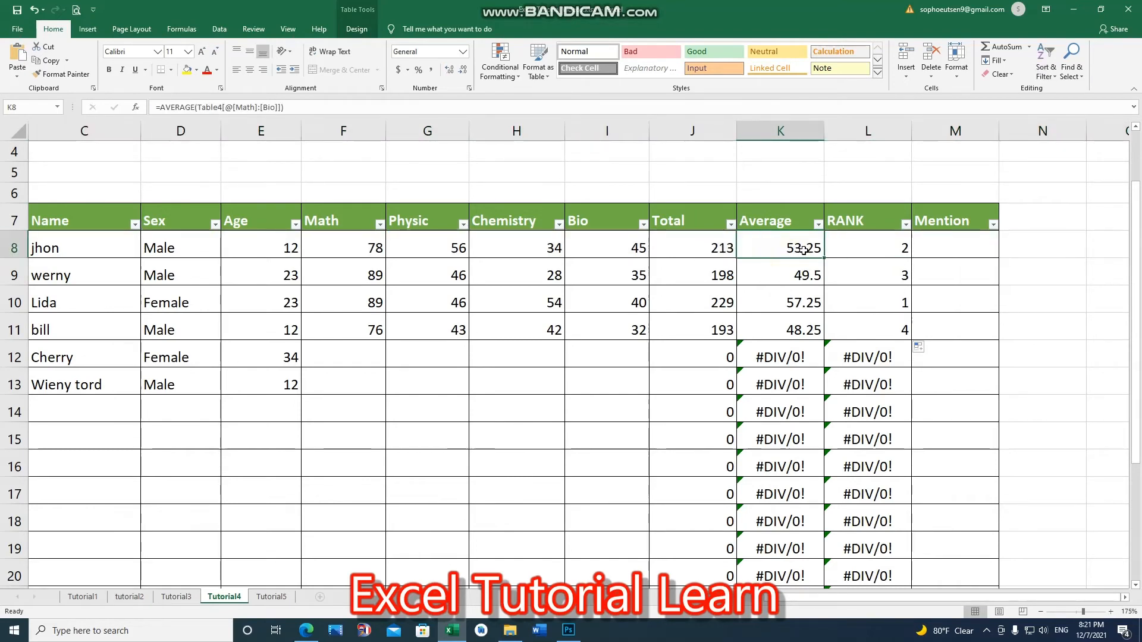
pyautogui.doubleClick(807, 249)
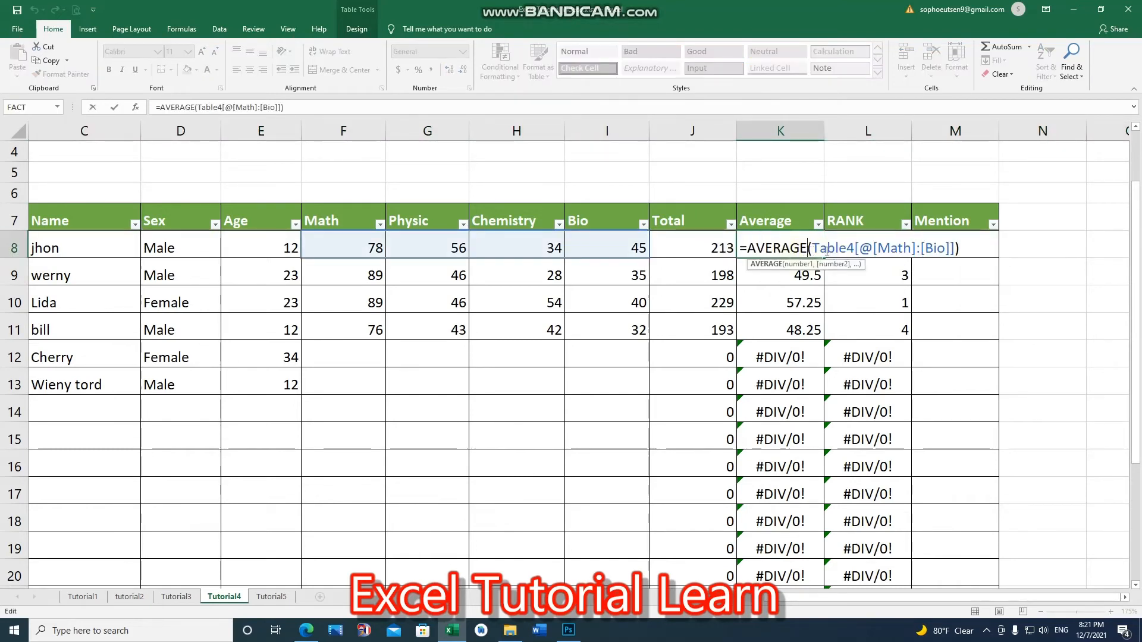
pyautogui.press('Return')
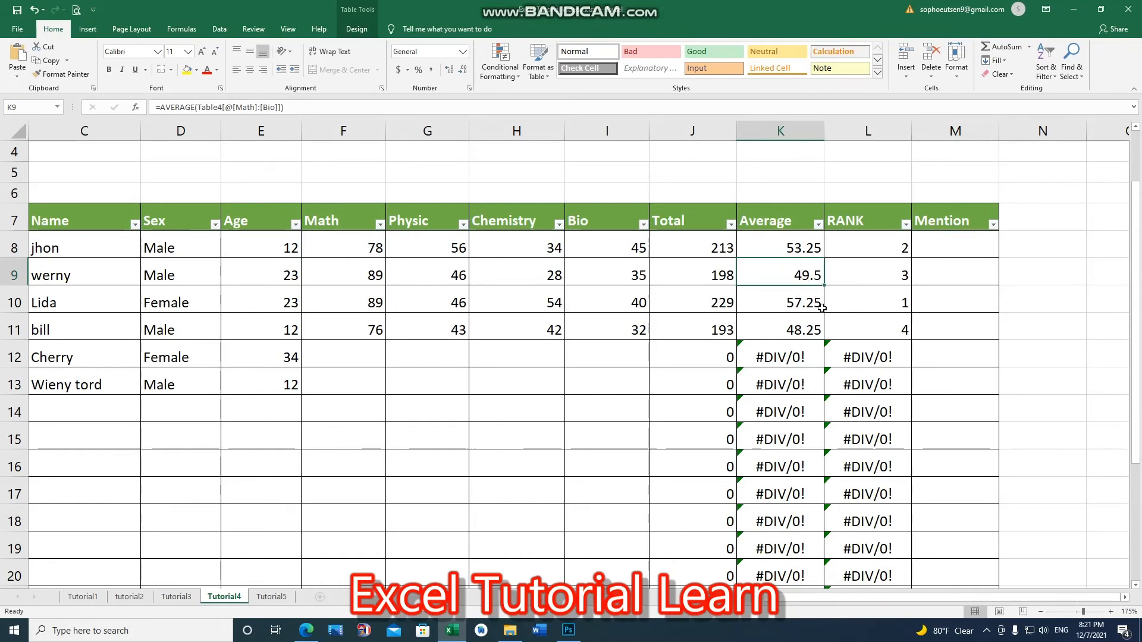
# Step: Fill Lida's Average and RANK cells with yellow
pyautogui.click(796, 306)
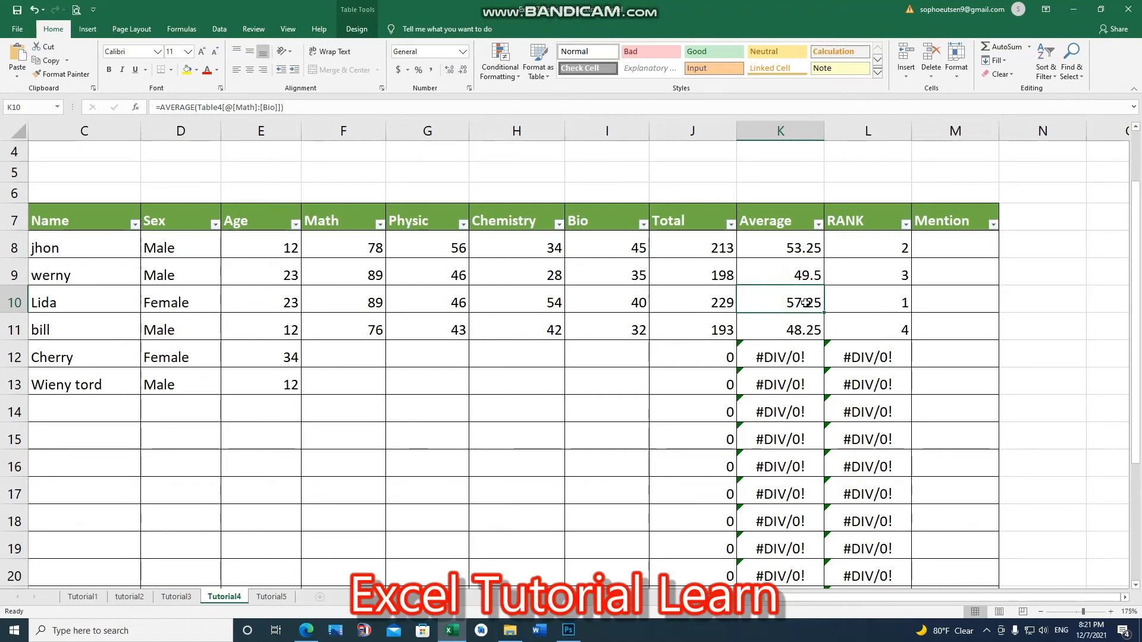
pyautogui.click(902, 303)
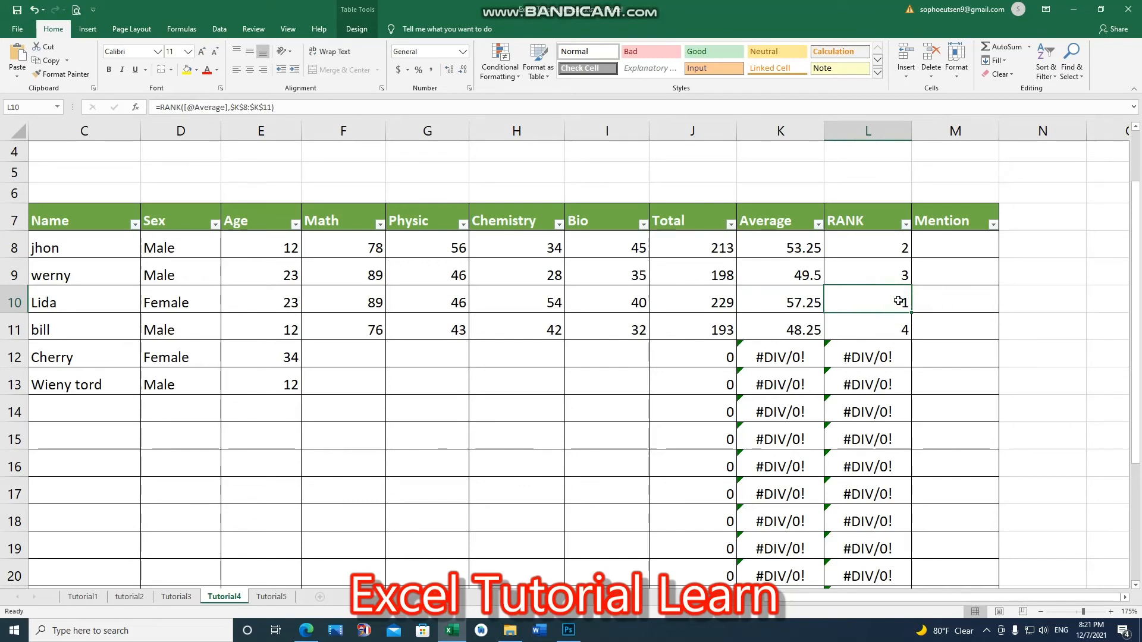
pyautogui.moveTo(867, 299)
pyautogui.mouseDown()
pyautogui.moveTo(791, 301)
pyautogui.moveTo(836, 304)
pyautogui.mouseUp()
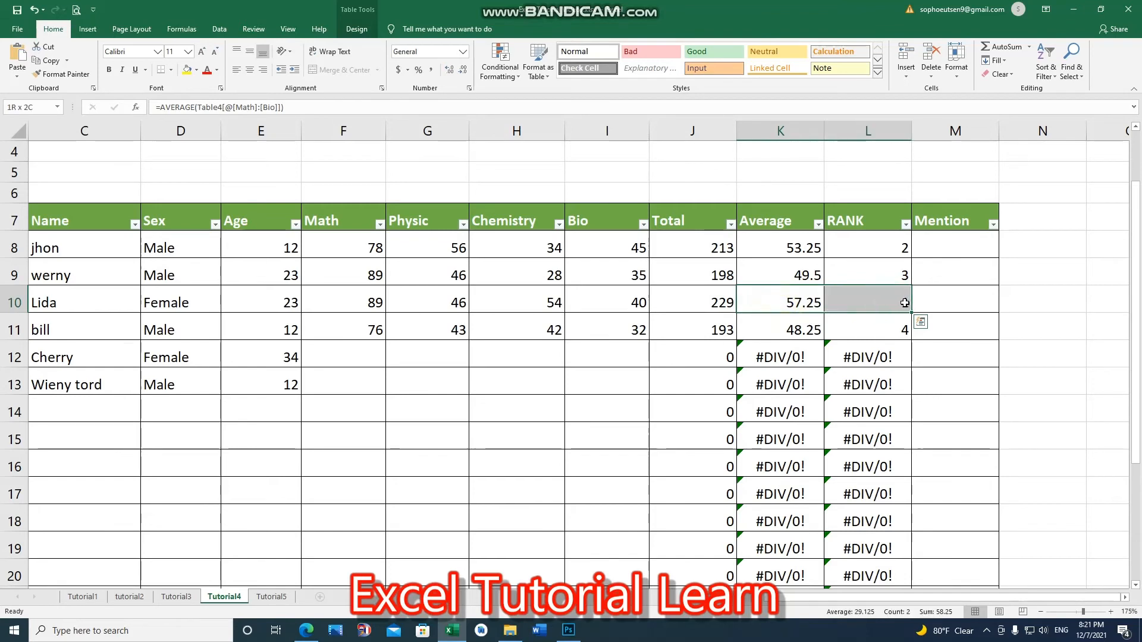
pyautogui.click(797, 302)
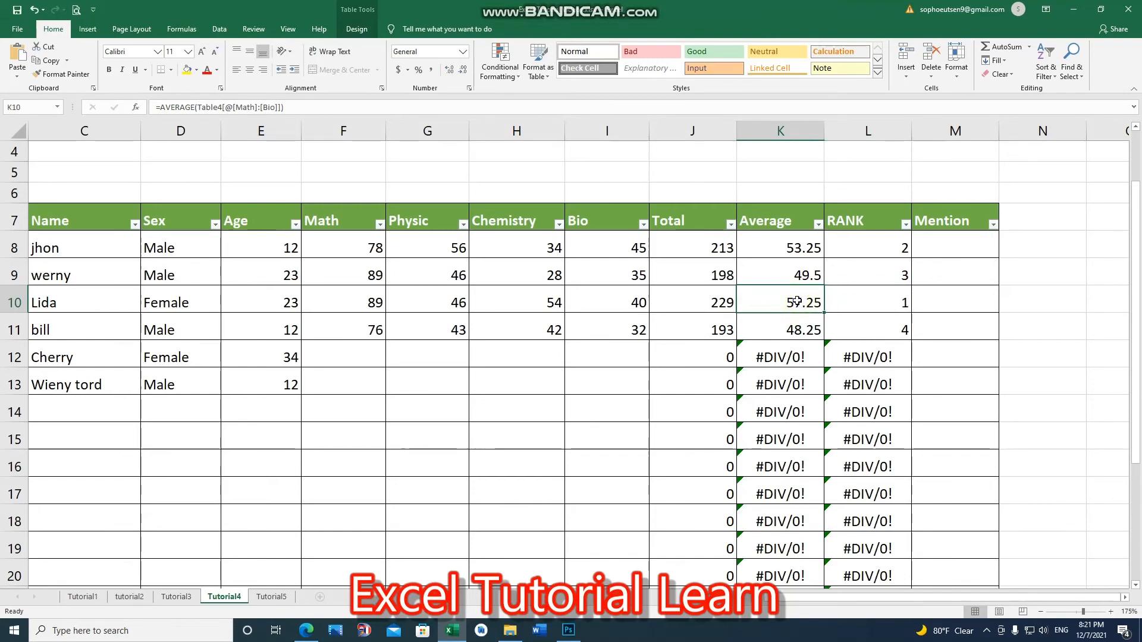
pyautogui.moveTo(783, 247); pyautogui.dragTo(798, 331)
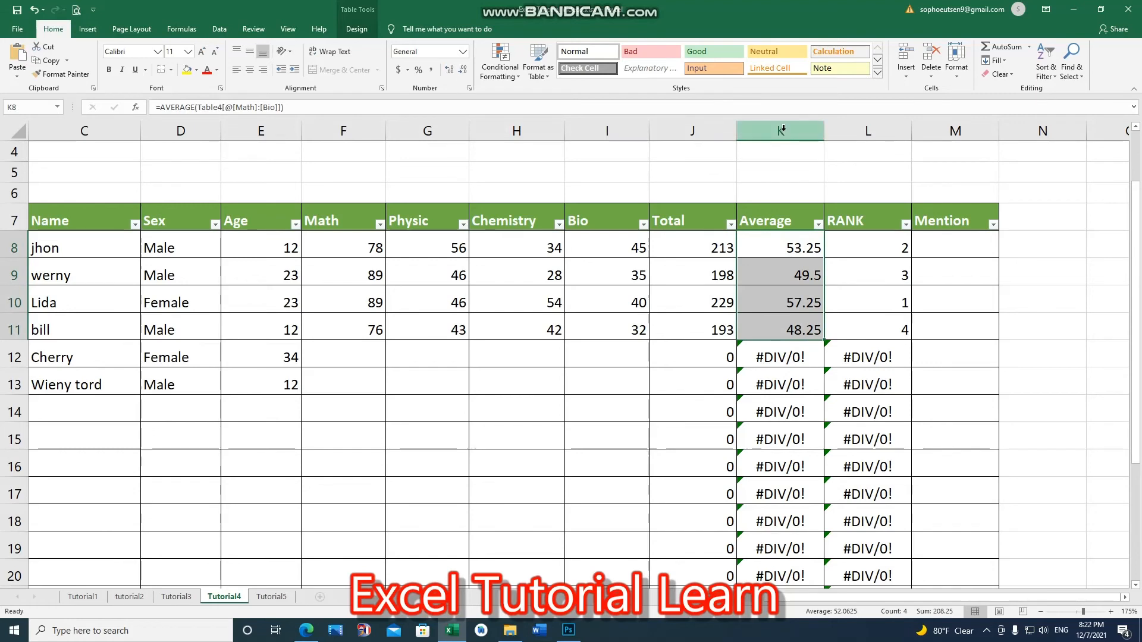
pyautogui.click(809, 303)
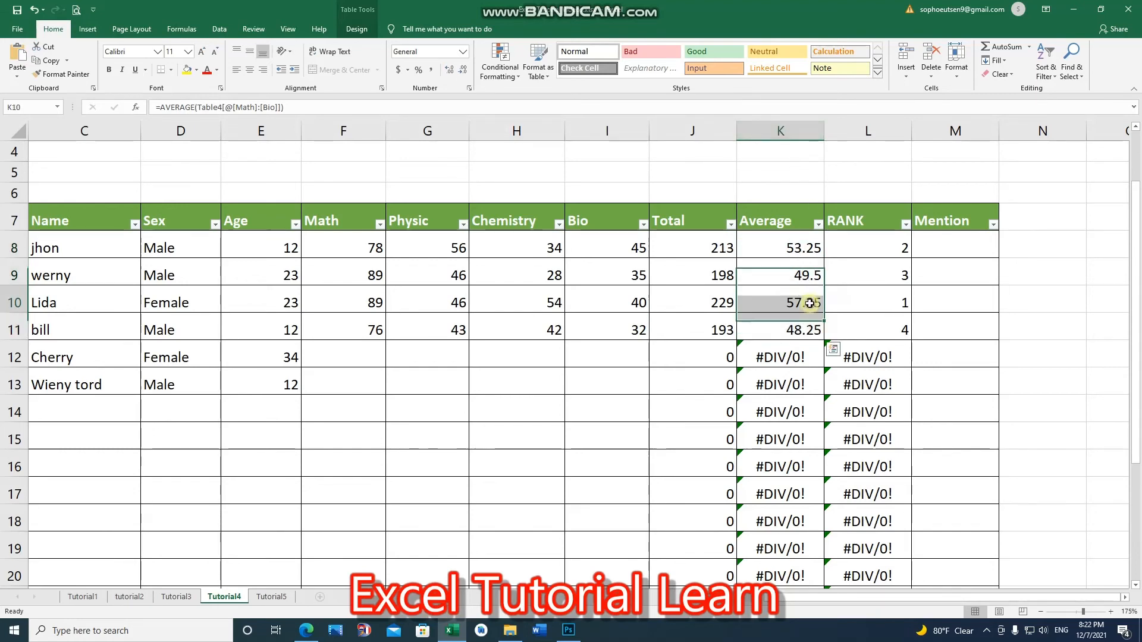
pyautogui.moveTo(809, 303); pyautogui.dragTo(875, 294)
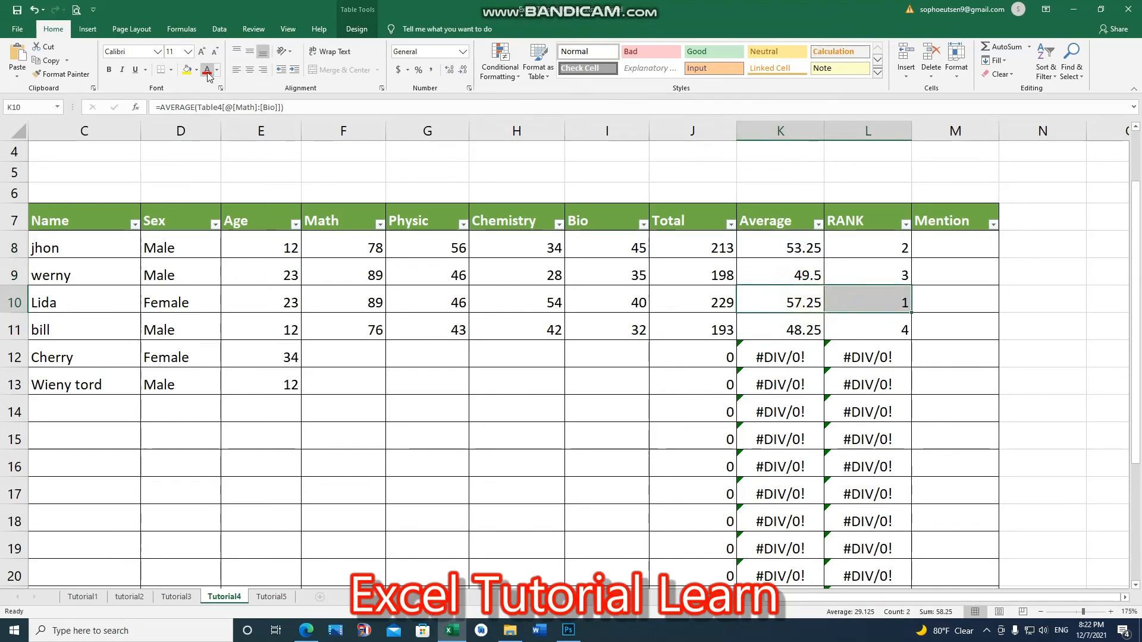
pyautogui.click(186, 70)
# Step: Fill jhon's Average and RANK cells with yellow as well
pyautogui.click(792, 247)
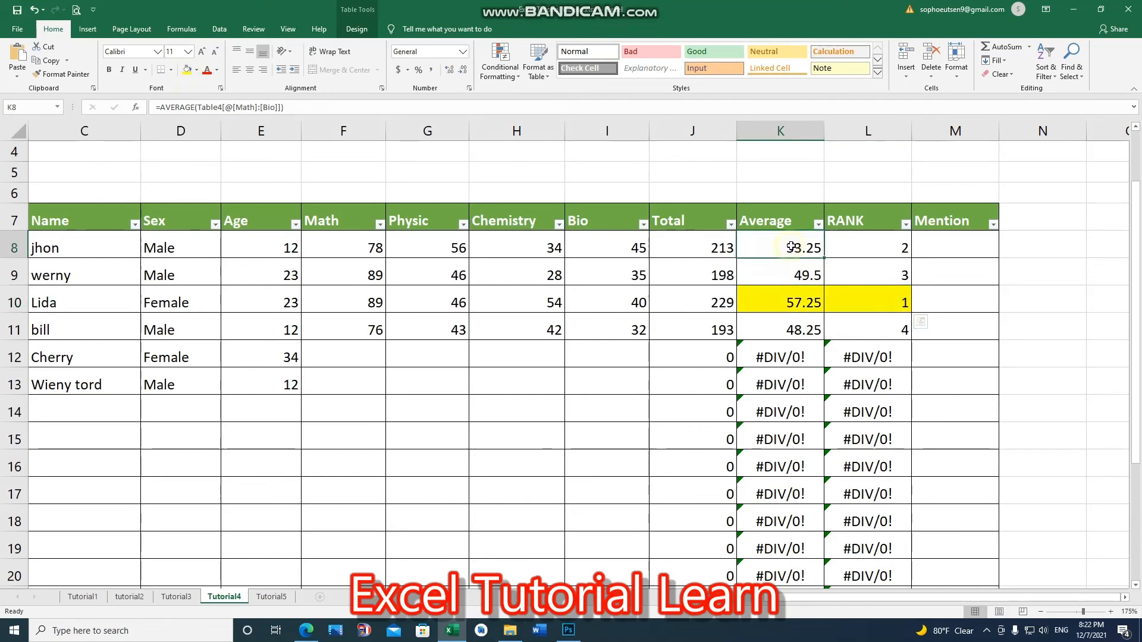
pyautogui.moveTo(792, 247); pyautogui.dragTo(881, 254)
pyautogui.click(187, 70)
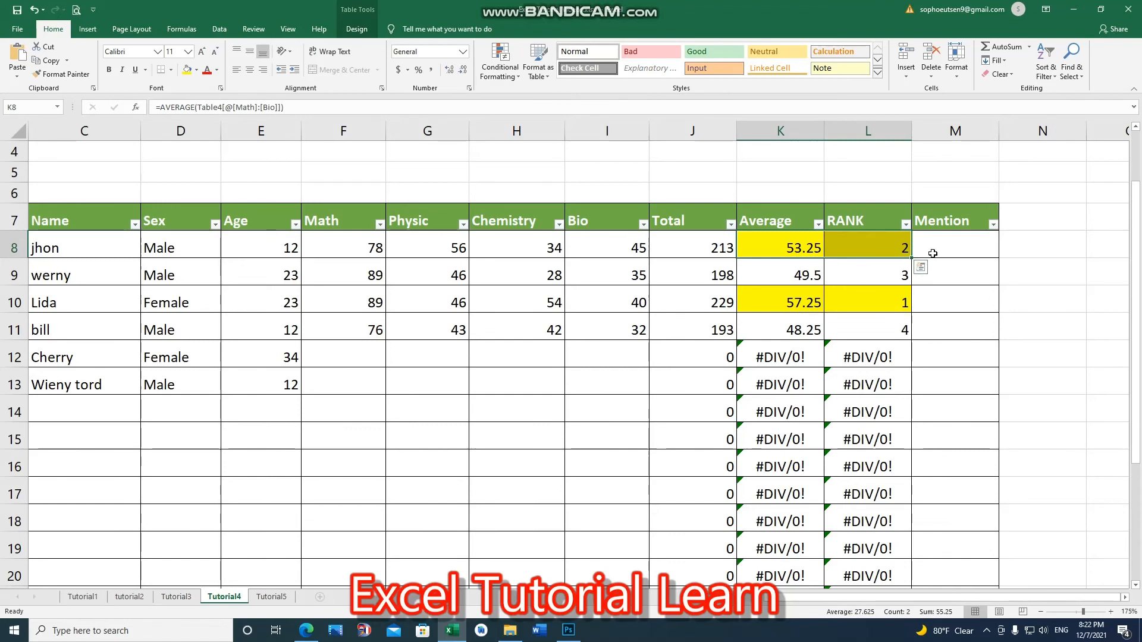
# Step: Examine the highlighted Average and RANK cells and the RANK formula in jhon's row
pyautogui.click(871, 301)
pyautogui.moveTo(801, 247); pyautogui.dragTo(854, 304)
pyautogui.click(805, 330)
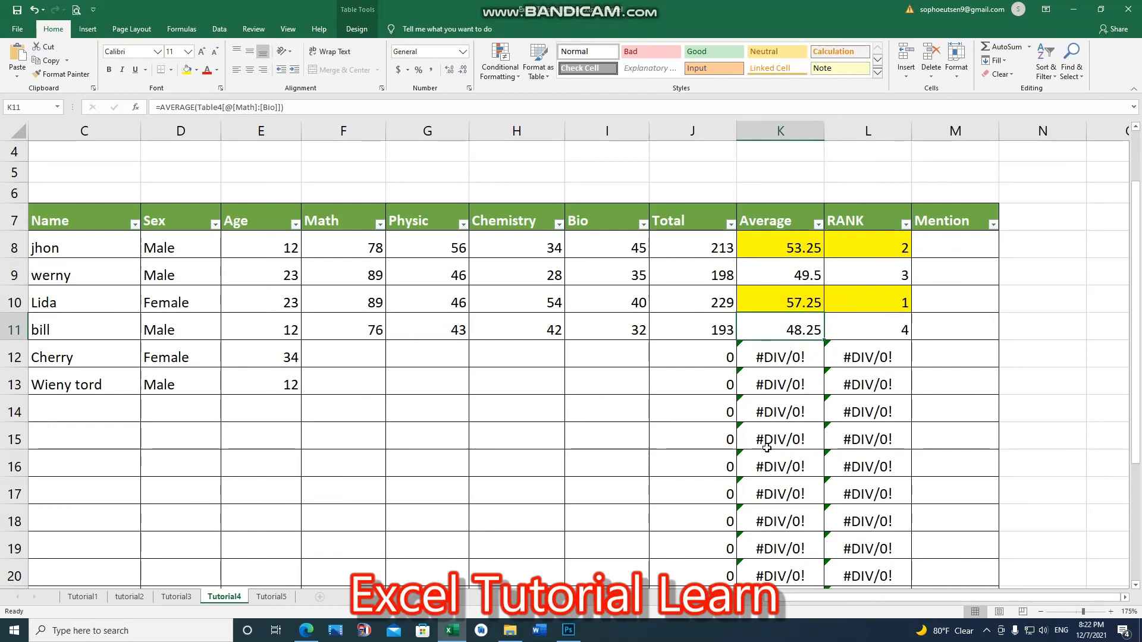
pyautogui.click(801, 360)
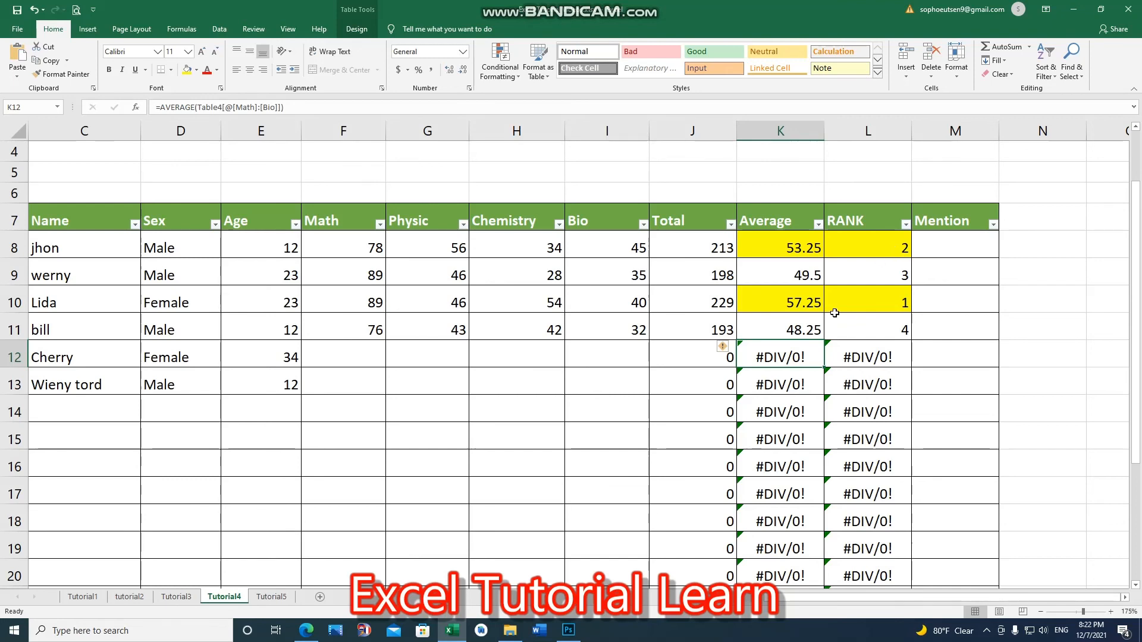
pyautogui.click(986, 249)
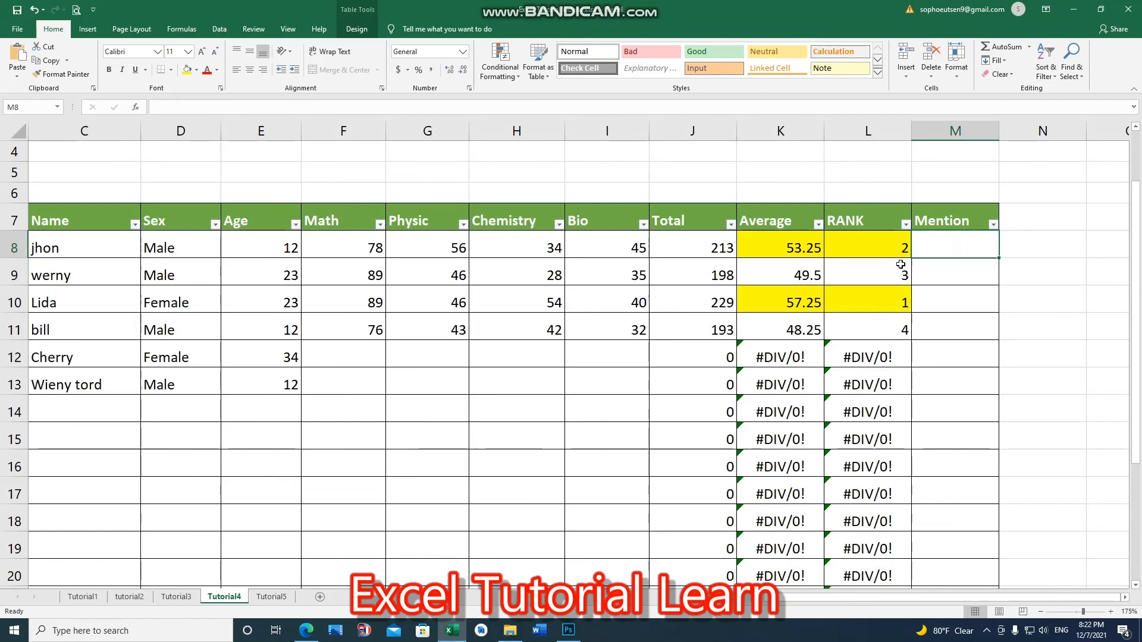
pyautogui.click(880, 253)
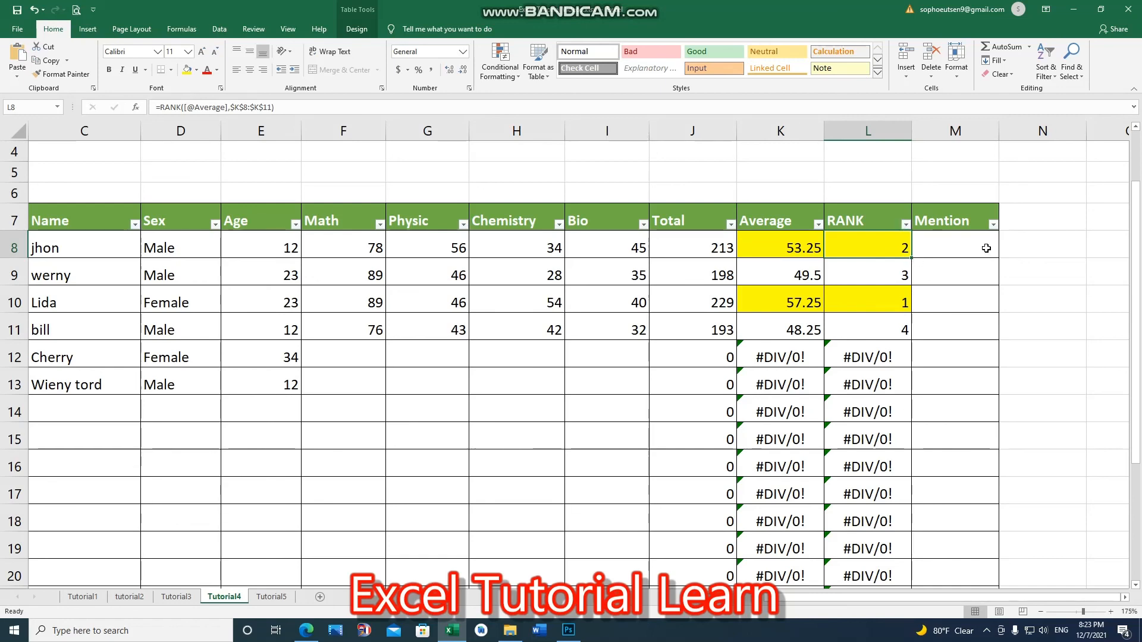
pyautogui.click(987, 248)
pyautogui.click(1051, 247)
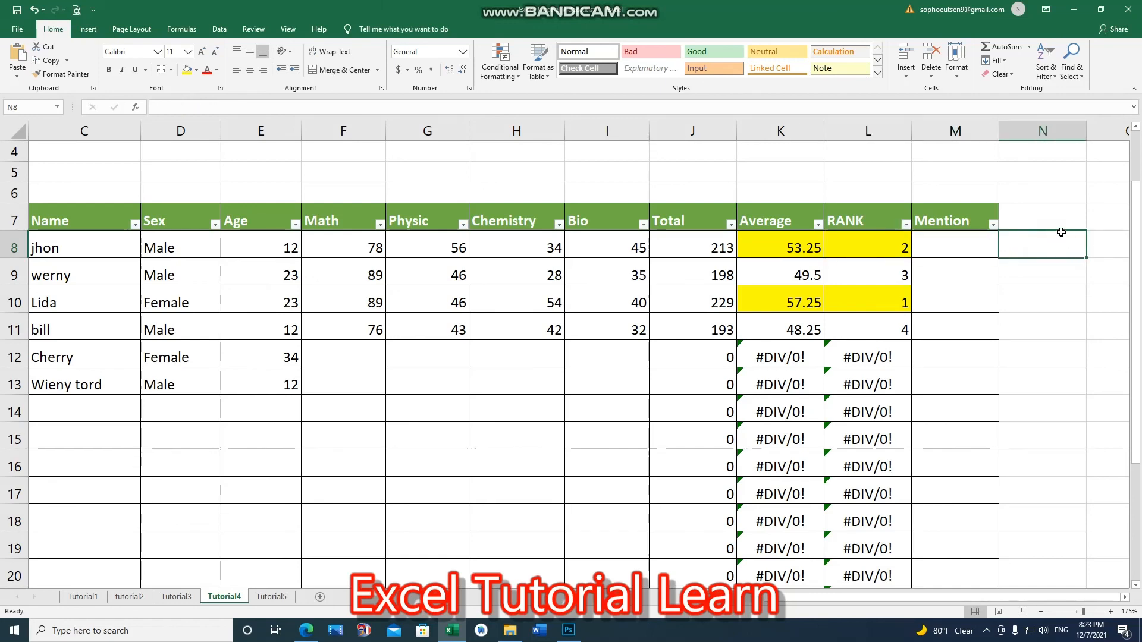
pyautogui.click(1058, 277)
pyautogui.click(1055, 250)
pyautogui.click(1044, 273)
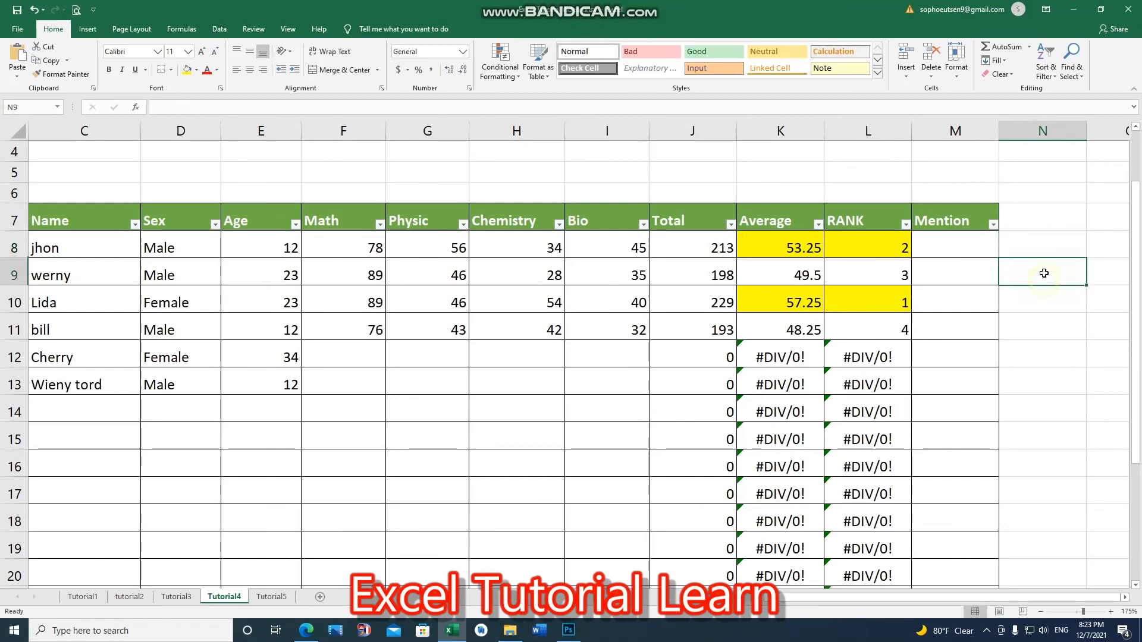
pyautogui.click(874, 251)
pyautogui.scroll(3, 1055, 359)
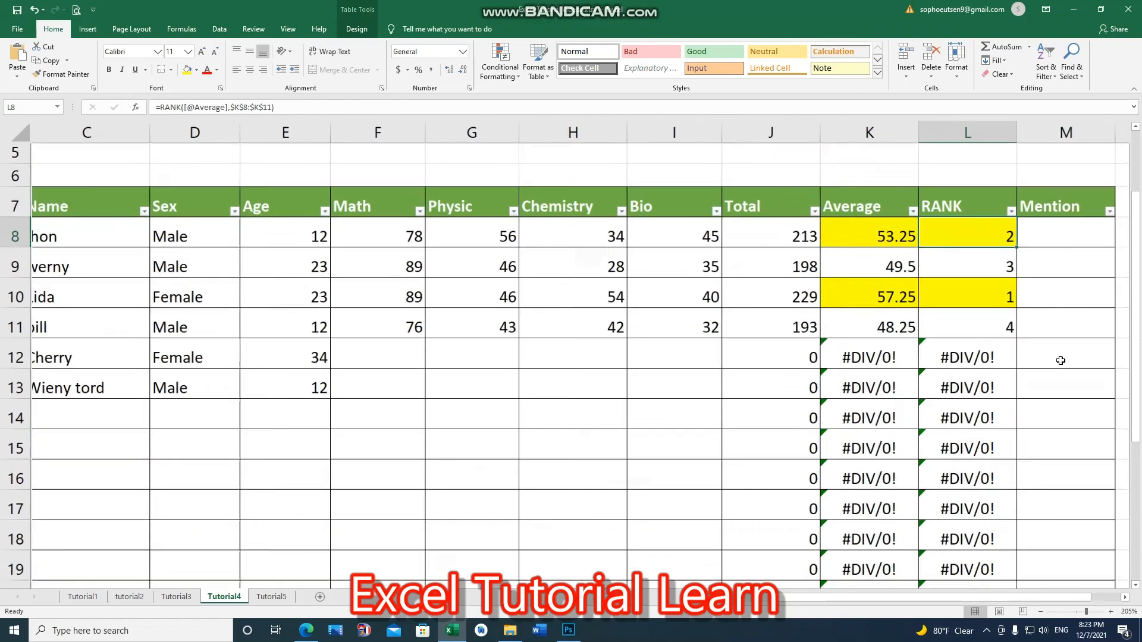